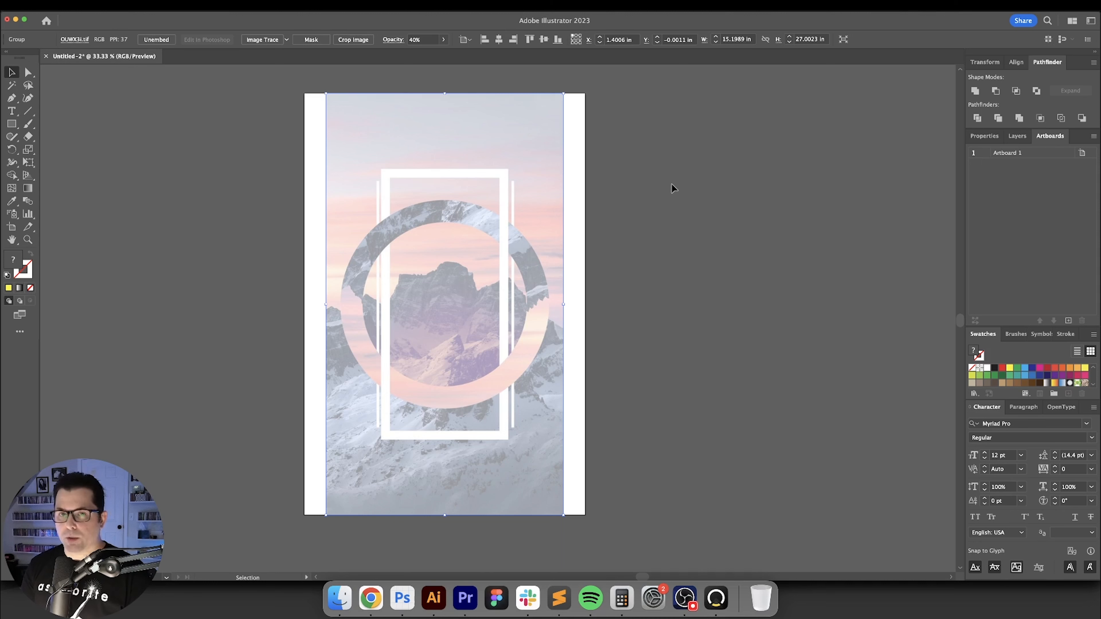
Step: Lock the faded reference image on the artboard
{"action": "scroll", "coordinate": [671, 185], "scroll_direction": "left", "scroll_amount": 1}
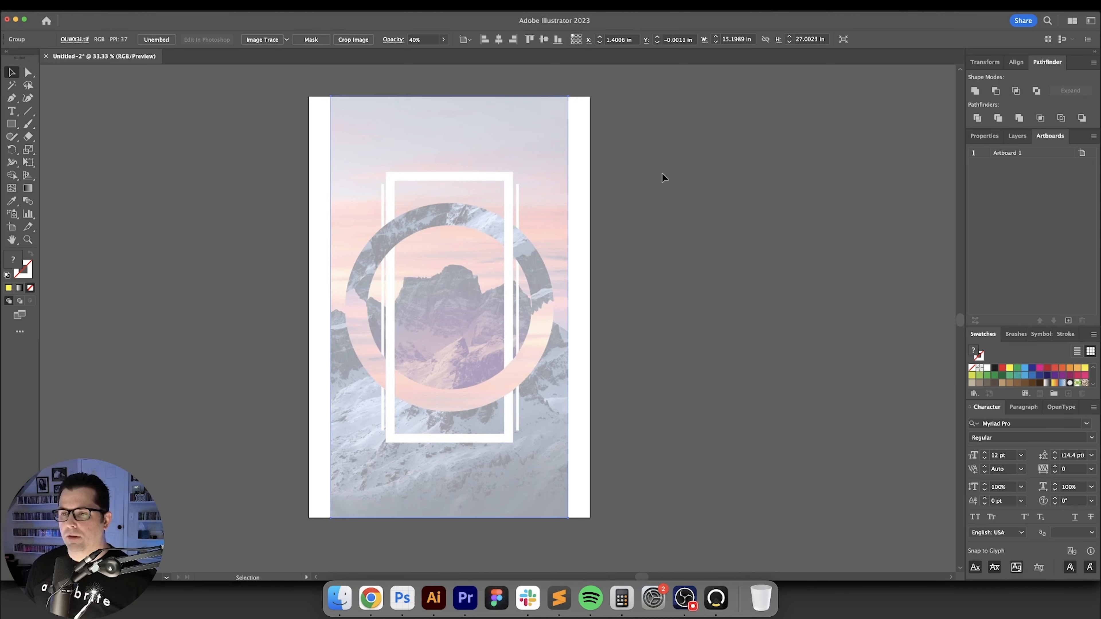
{"action": "left_click", "coordinate": [662, 174]}
{"action": "left_click", "coordinate": [525, 157]}
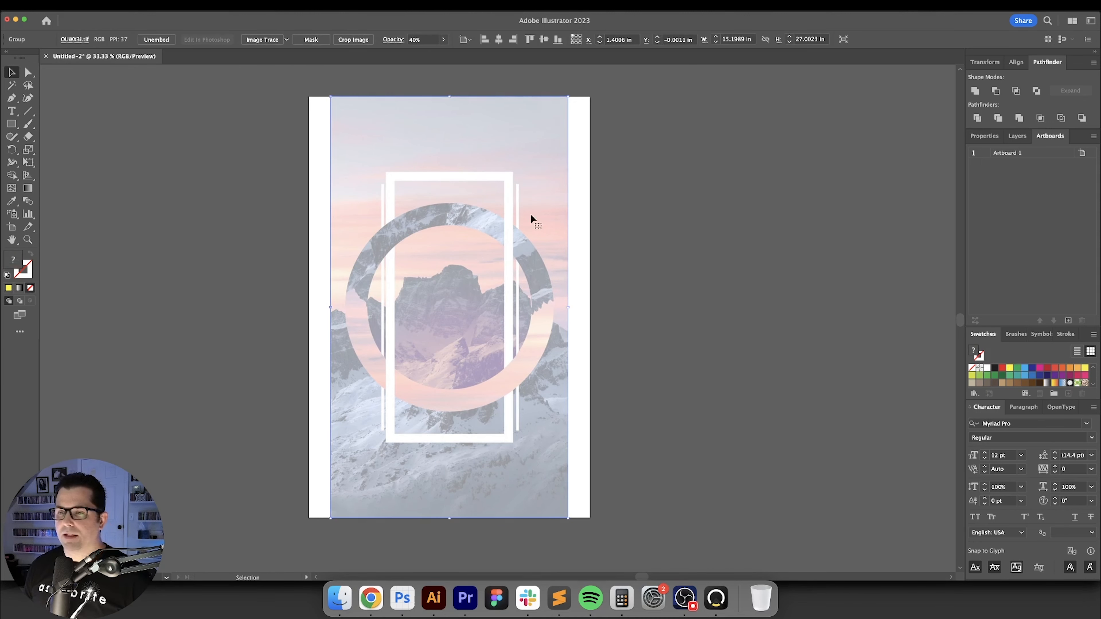
{"action": "key", "text": "super+2"}
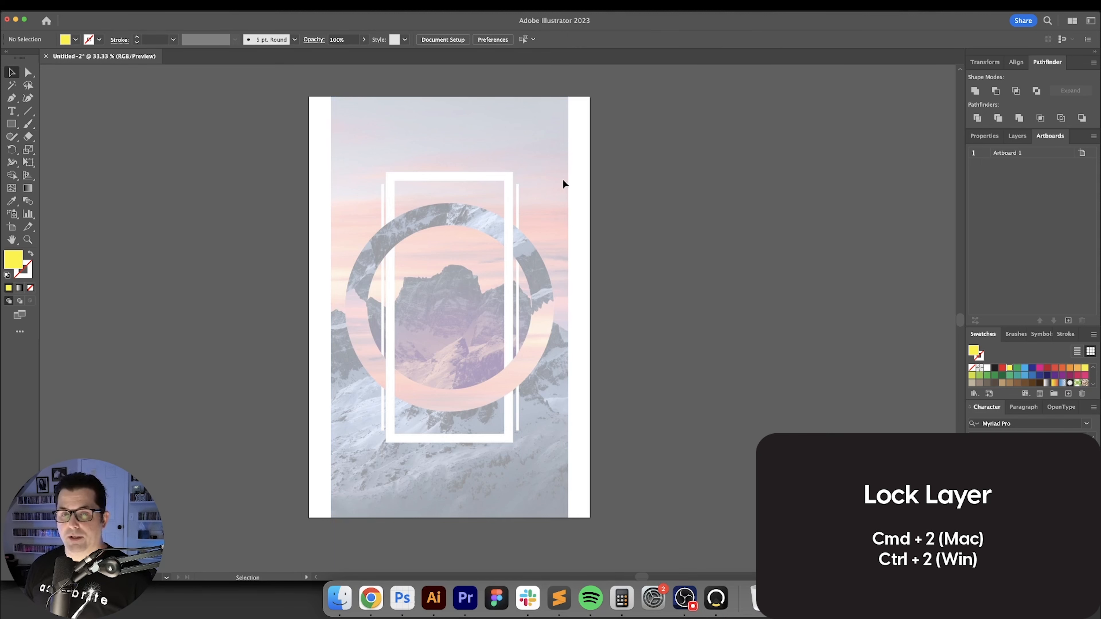
Step: Draw an unfilled, black-stroked circle about 12 in across, following the middle of the reference ring's band
{"action": "scroll", "coordinate": [562, 184], "scroll_direction": "left", "scroll_amount": 1}
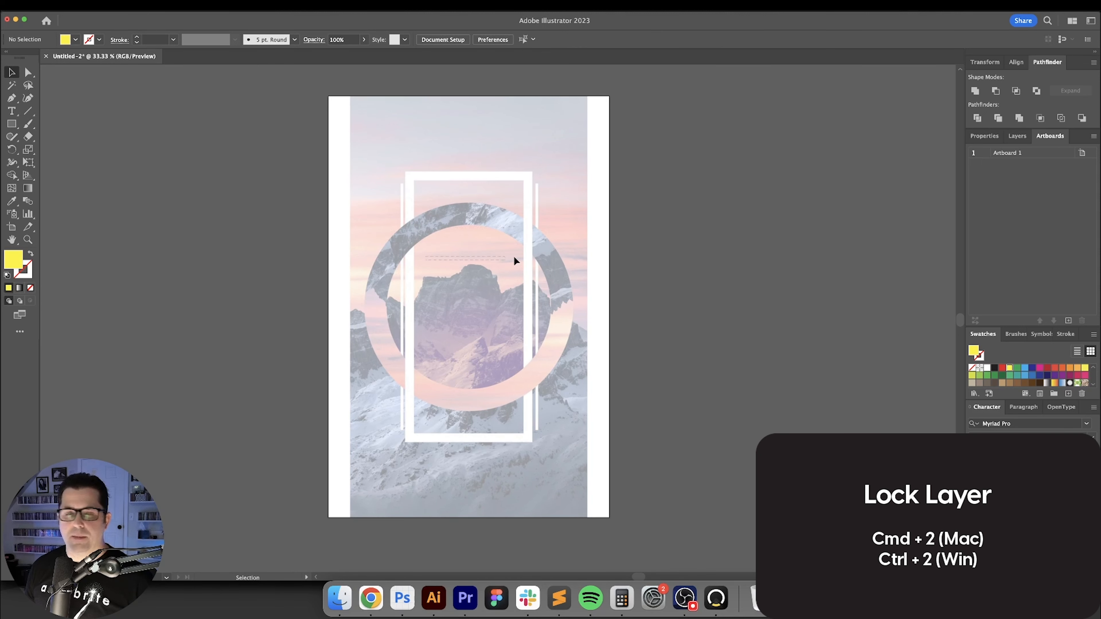
{"action": "key", "text": "super+equal"}
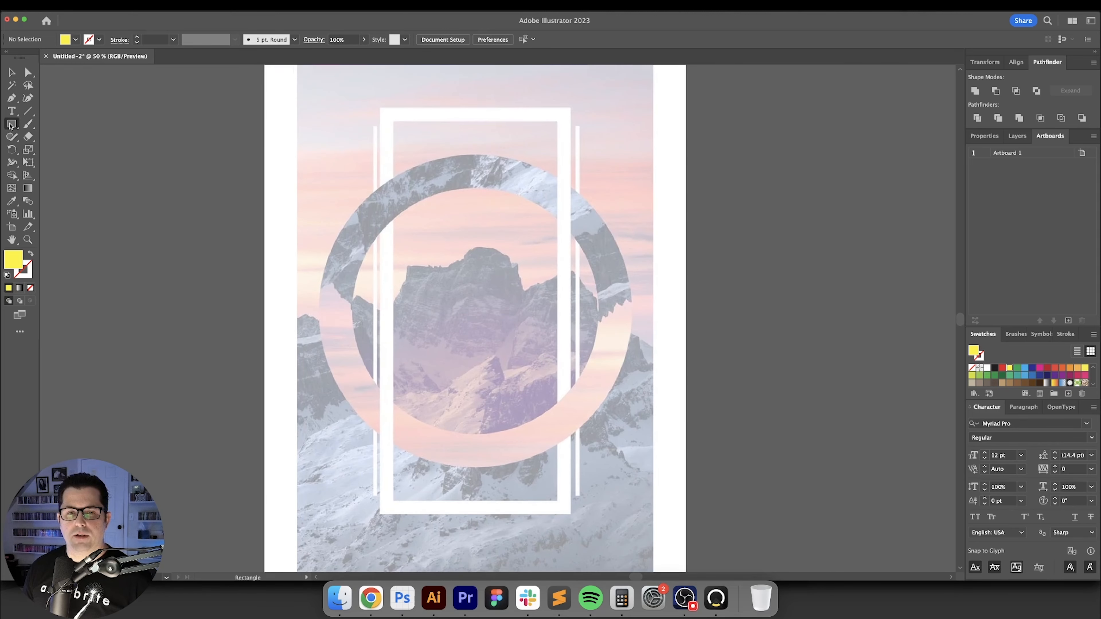
{"action": "left_click", "coordinate": [11, 124]}
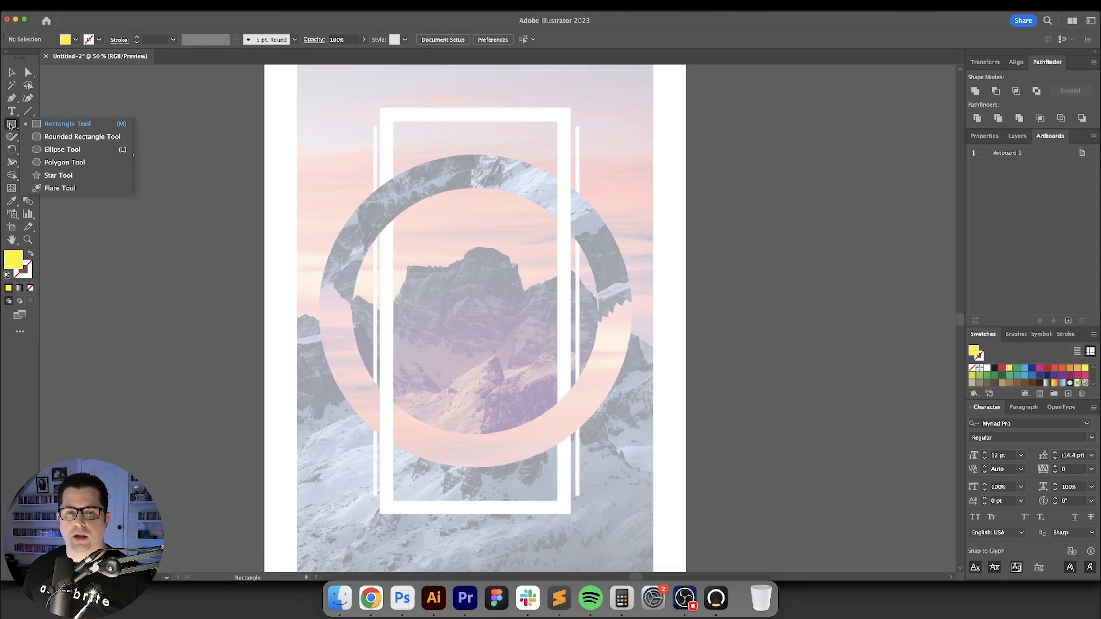
{"action": "left_click", "coordinate": [61, 149]}
{"action": "key", "text": "shift+x"}
{"action": "key", "text": "x"}
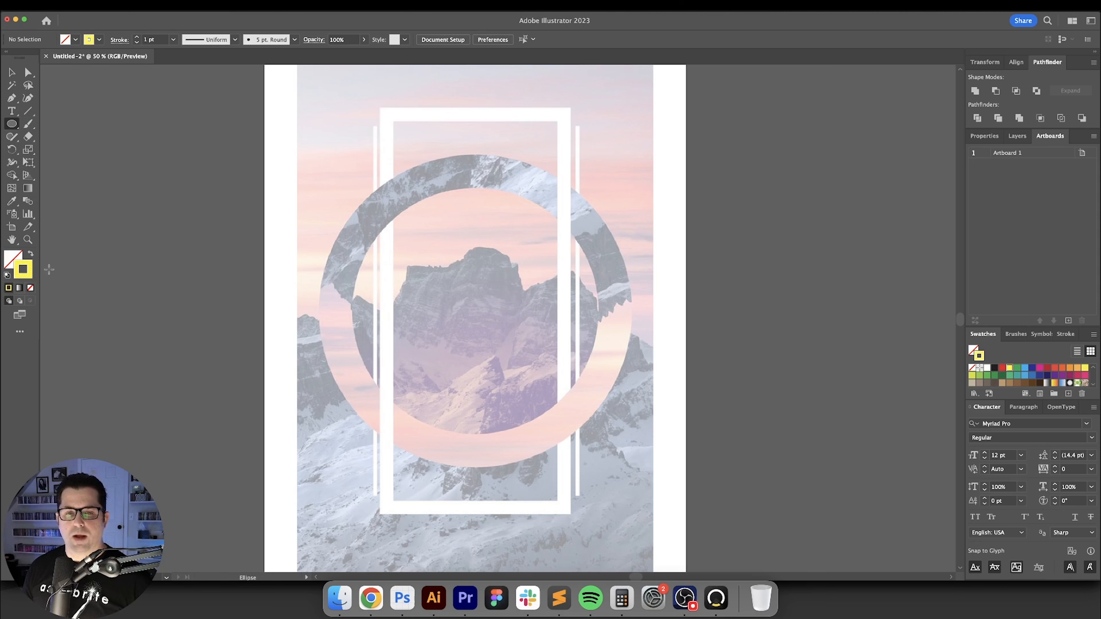
{"action": "left_click", "coordinate": [995, 368]}
{"action": "scroll", "coordinate": [516, 355], "scroll_direction": "down", "scroll_amount": 1}
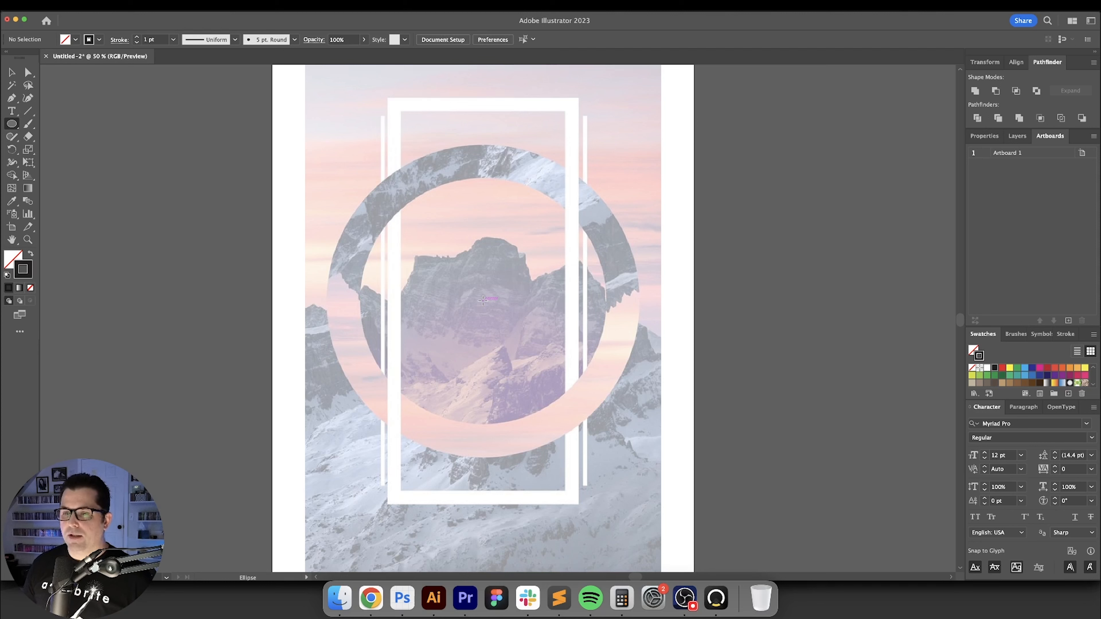
{"action": "left_click_drag", "start_coordinate": [482, 300], "coordinate": [605, 441]}
{"action": "key", "text": "v"}
{"action": "left_click", "coordinate": [640, 226]}
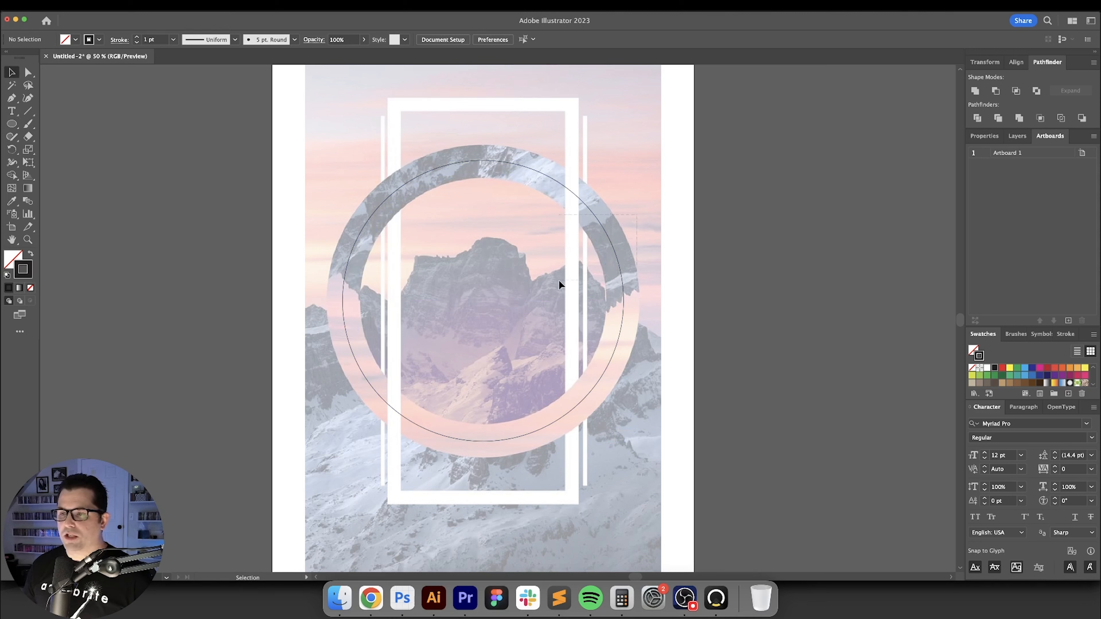
Step: Set the circle's stroke weight to 100 pt
{"action": "left_click_drag", "start_coordinate": [561, 279], "coordinate": [561, 278]}
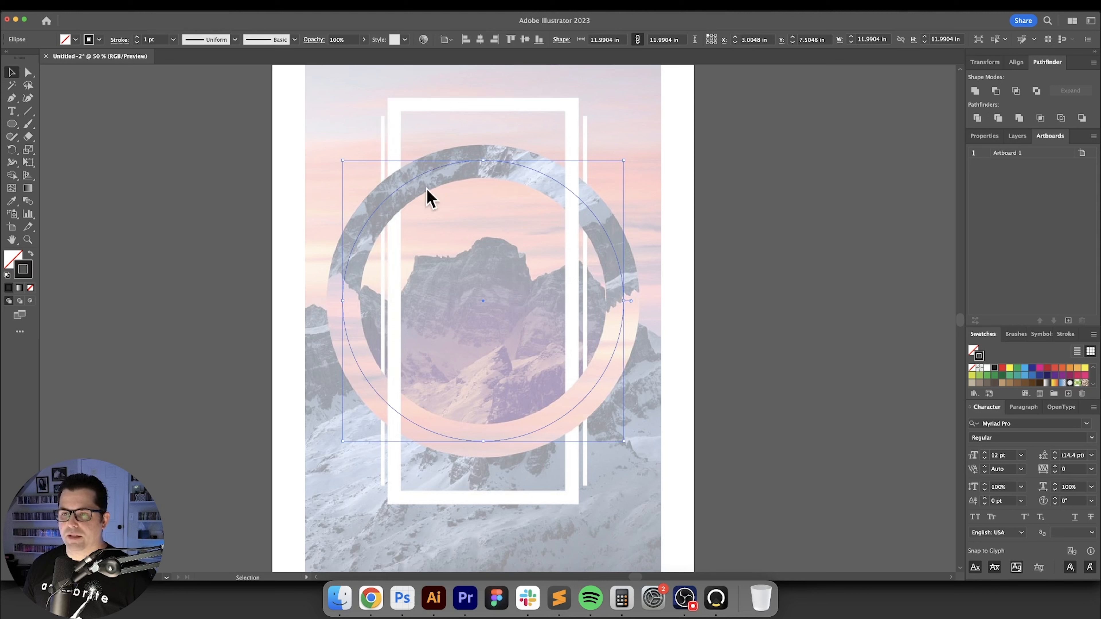
{"action": "left_click", "coordinate": [160, 40]}
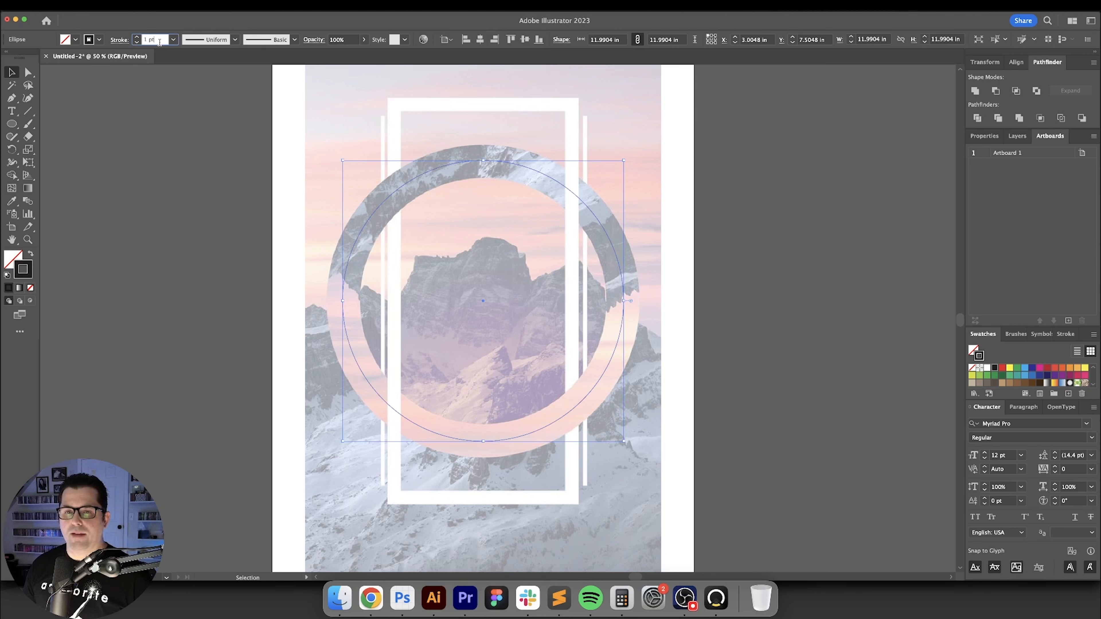
{"action": "key", "text": "shift+Up"}
{"action": "key", "text": "shift+Up"}
{"action": "key", "text": "shift+Up"}
{"action": "key", "text": "shift+Up"}
{"action": "key", "text": "shift+Up"}
{"action": "key", "text": "shift+Up"}
{"action": "key", "text": "shift+Up"}
{"action": "key", "text": "shift+Up"}
{"action": "key", "text": "shift+Up"}
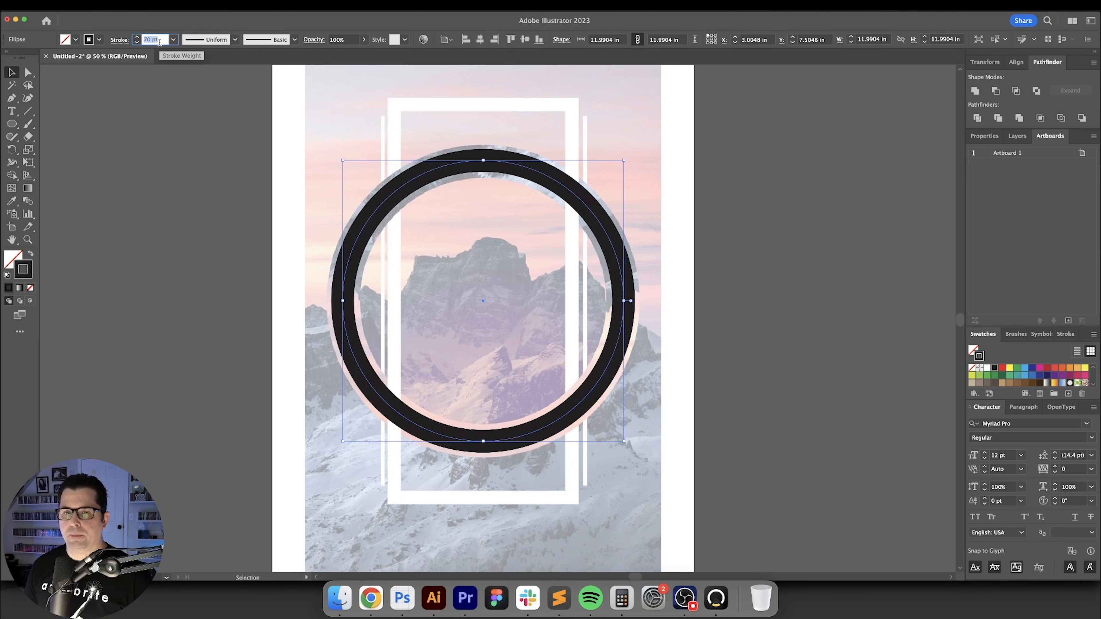
{"action": "key", "text": "shift+Up"}
{"action": "key", "text": "Return"}
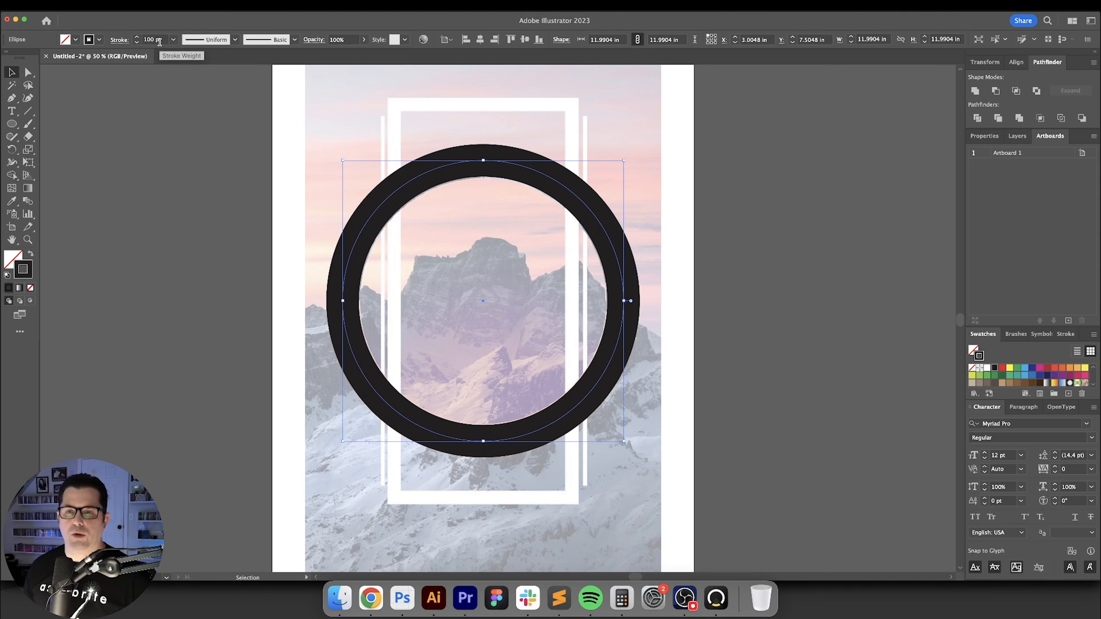
Step: Expand the circle's fill and stroke into a filled ring shape
{"action": "left_click", "coordinate": [332, 129]}
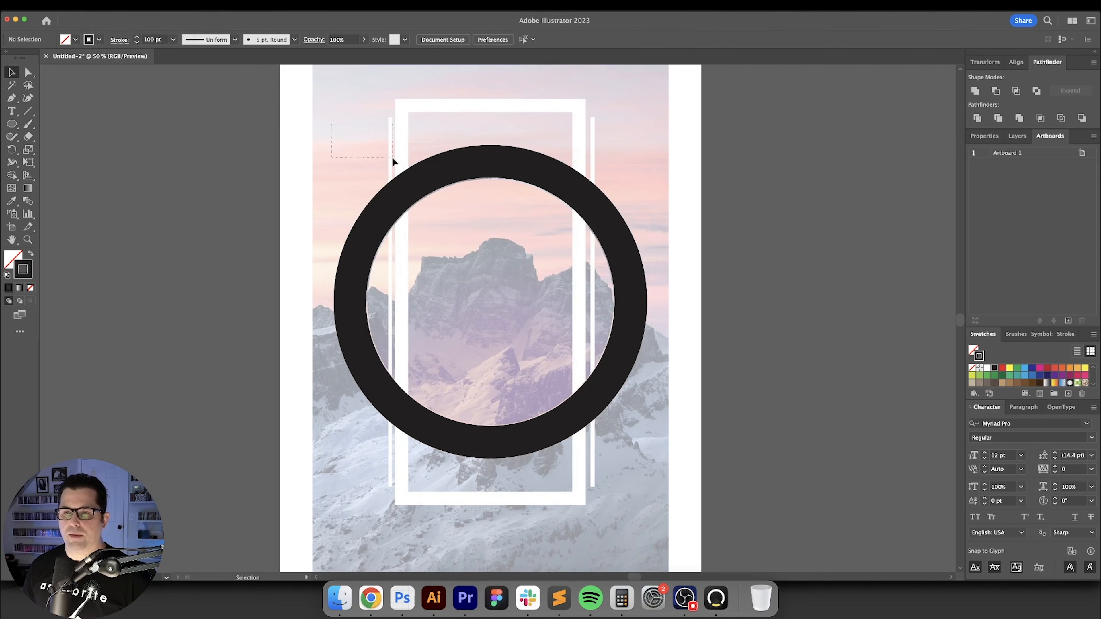
{"action": "left_click_drag", "start_coordinate": [351, 131], "coordinate": [392, 206]}
{"action": "left_click", "coordinate": [104, 5]}
{"action": "left_click", "coordinate": [141, 123]}
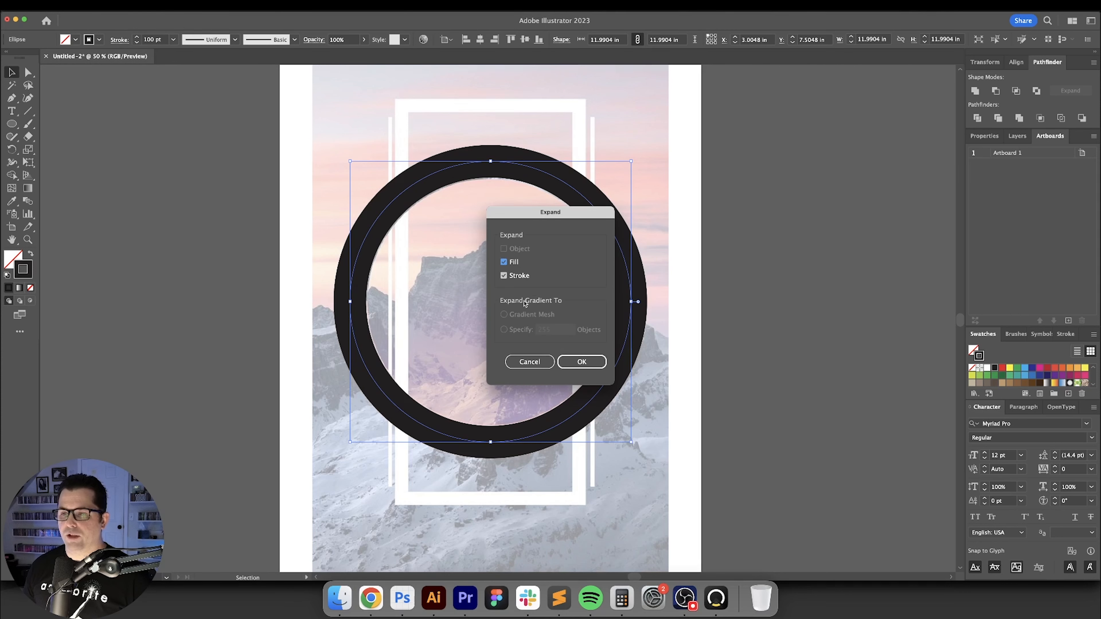
{"action": "left_click", "coordinate": [581, 361]}
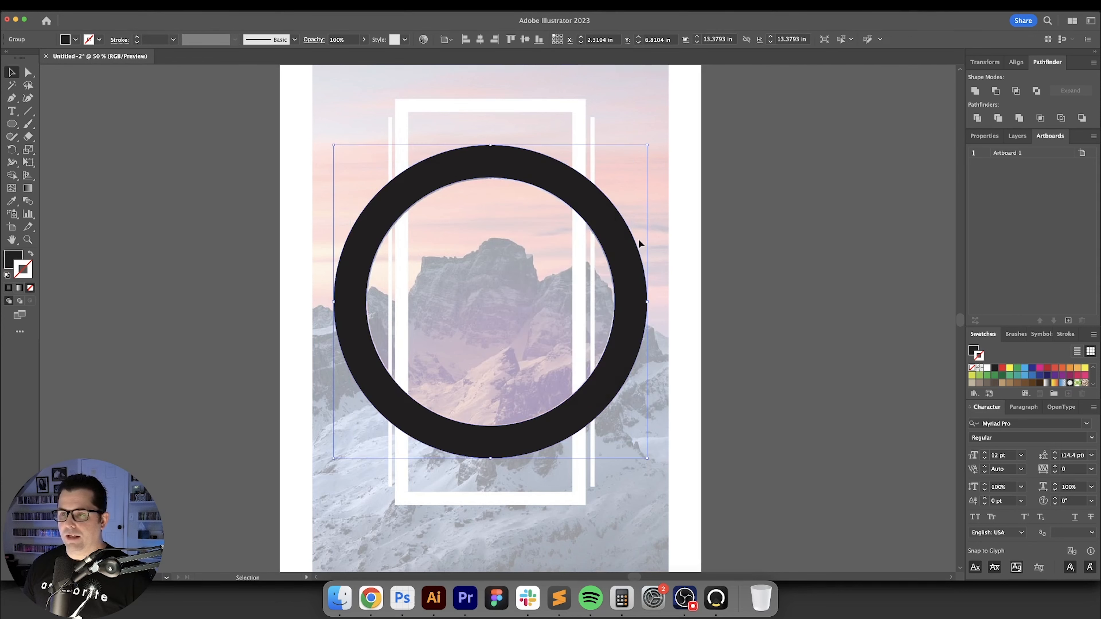
Step: Move the expanded ring aside to inspect its outline and anchor points, and undo the move
{"action": "left_click_drag", "start_coordinate": [627, 246], "coordinate": [742, 211]}
{"action": "left_click_drag", "start_coordinate": [498, 239], "coordinate": [549, 239]}
{"action": "key", "text": "super+z"}
{"action": "key", "text": "super+z"}
{"action": "key", "text": "super+z"}
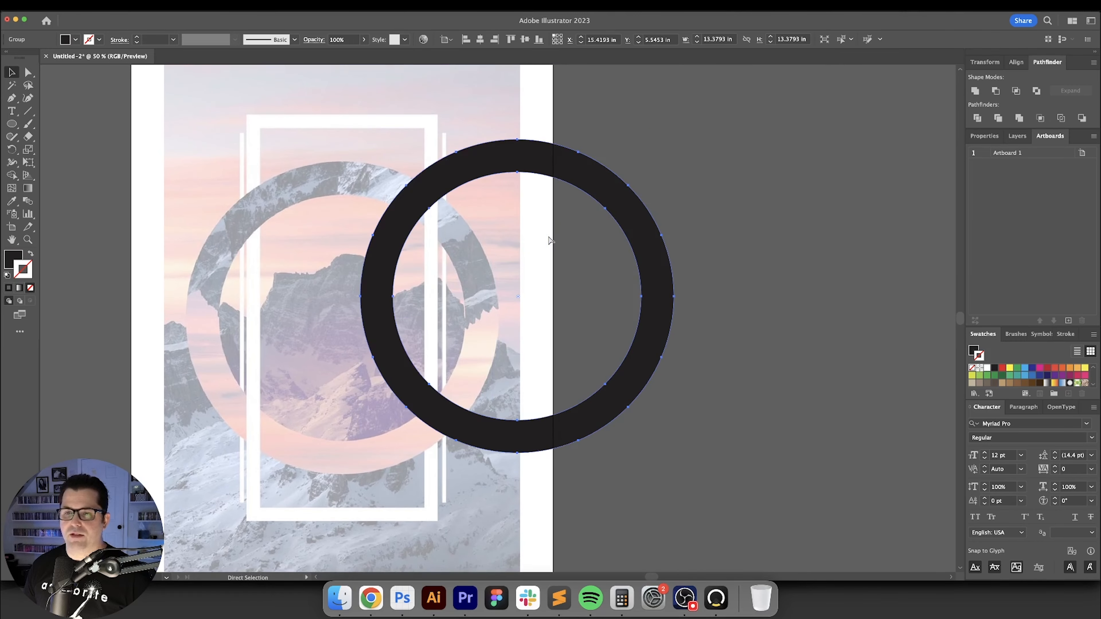
{"action": "left_click", "coordinate": [610, 243]}
Step: Draw an unfilled rectangle about 7.57 by 16.78 in over the white frame and thicken its black stroke to match the frame
{"action": "mouse_move", "coordinate": [536, 287]}
{"action": "left_mouse_down"}
{"action": "mouse_move", "coordinate": [719, 273]}
{"action": "mouse_move", "coordinate": [707, 277]}
{"action": "left_mouse_up"}
{"action": "key", "text": "shift+x"}
{"action": "left_click_drag", "start_coordinate": [14, 124], "coordinate": [31, 123]}
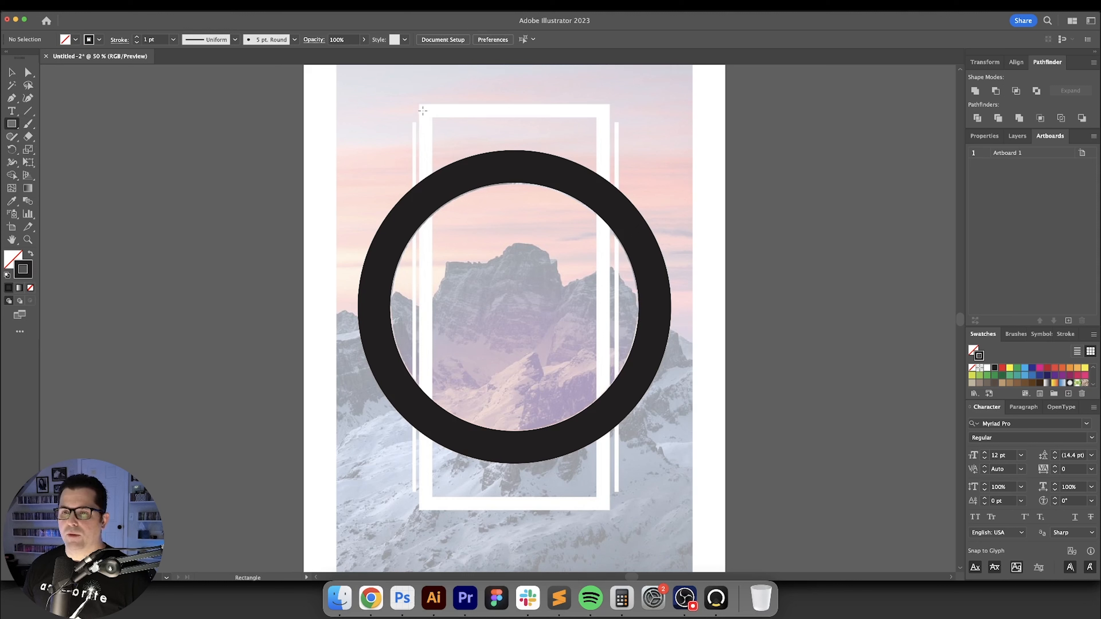
{"action": "left_click_drag", "start_coordinate": [425, 111], "coordinate": [603, 503]}
{"action": "left_click_drag", "start_coordinate": [604, 504], "coordinate": [603, 504]}
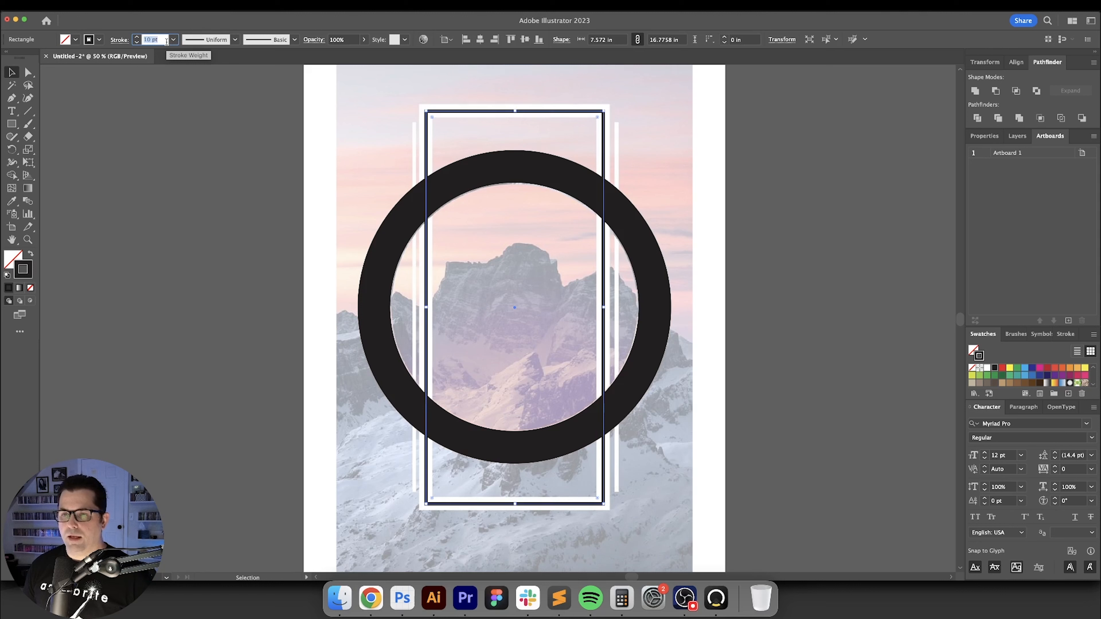
{"action": "key", "text": "shift+Up"}
{"action": "key", "text": "shift+Up"}
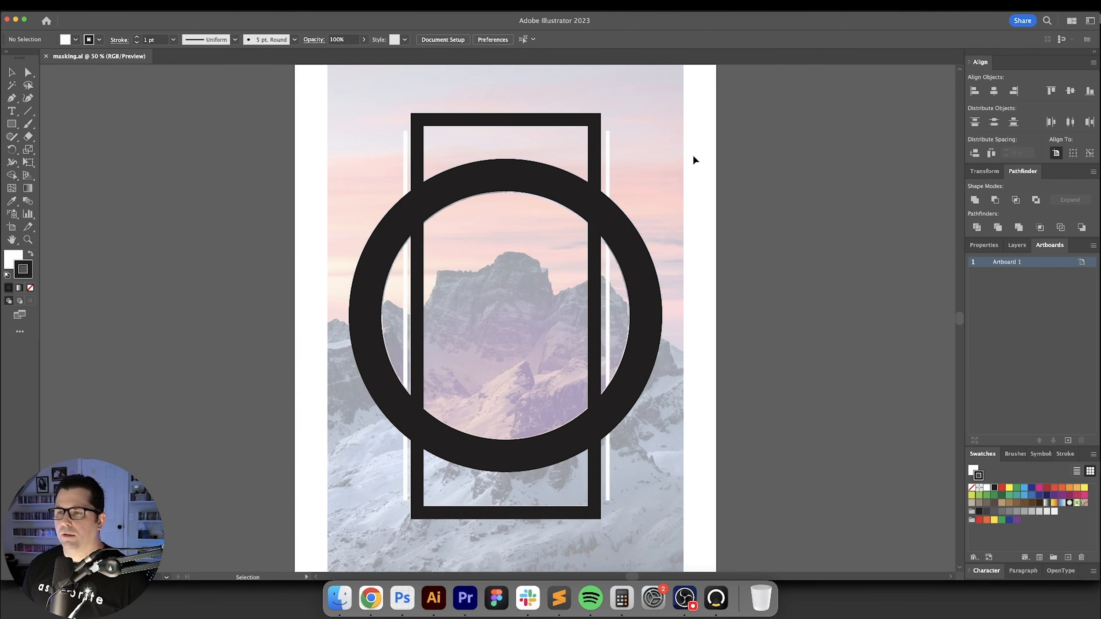
Step: Centre the ring and the rectangle horizontally on the artboard
{"action": "key", "text": "super+a"}
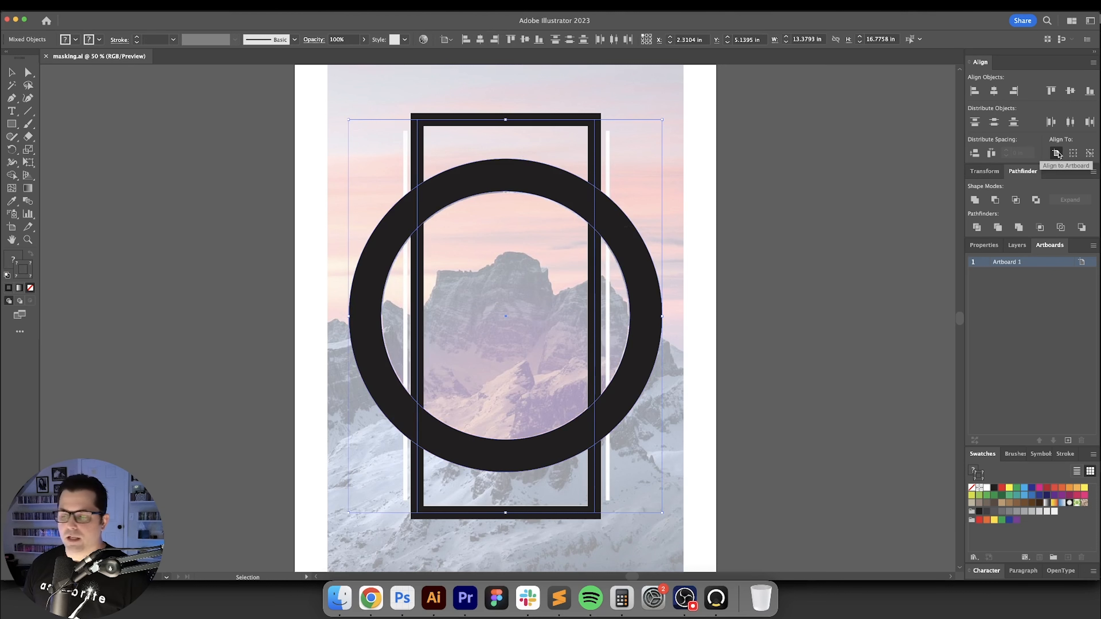
{"action": "left_click", "coordinate": [994, 90]}
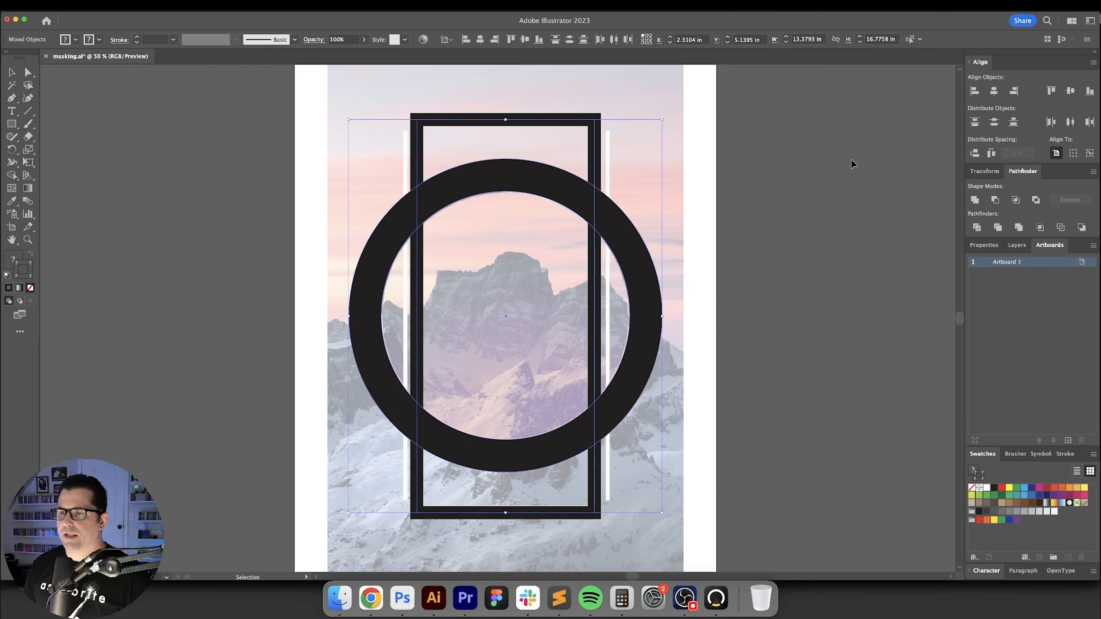
{"action": "left_click", "coordinate": [782, 191]}
Step: Draw an unfilled vertical line about 15.79 in long over the left white line with a 10 pt black stroke
{"action": "scroll", "coordinate": [736, 186], "scroll_direction": "left", "scroll_amount": 2}
{"action": "scroll", "coordinate": [737, 186], "scroll_direction": "up", "scroll_amount": 1}
{"action": "key", "text": "p"}
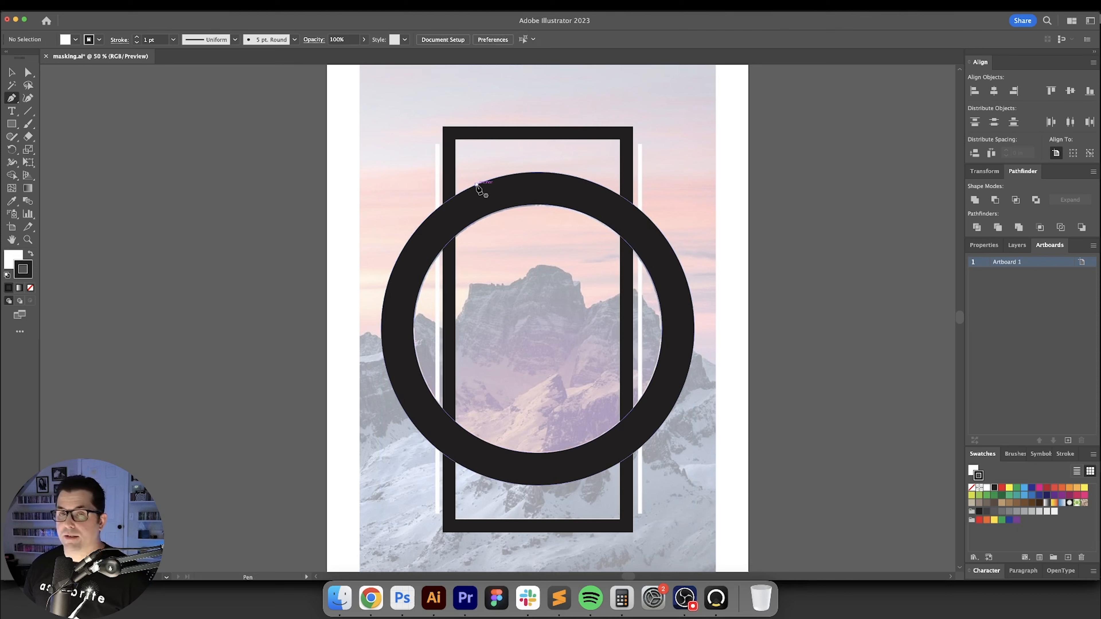
{"action": "key", "text": "slash"}
{"action": "left_click", "coordinate": [437, 144]}
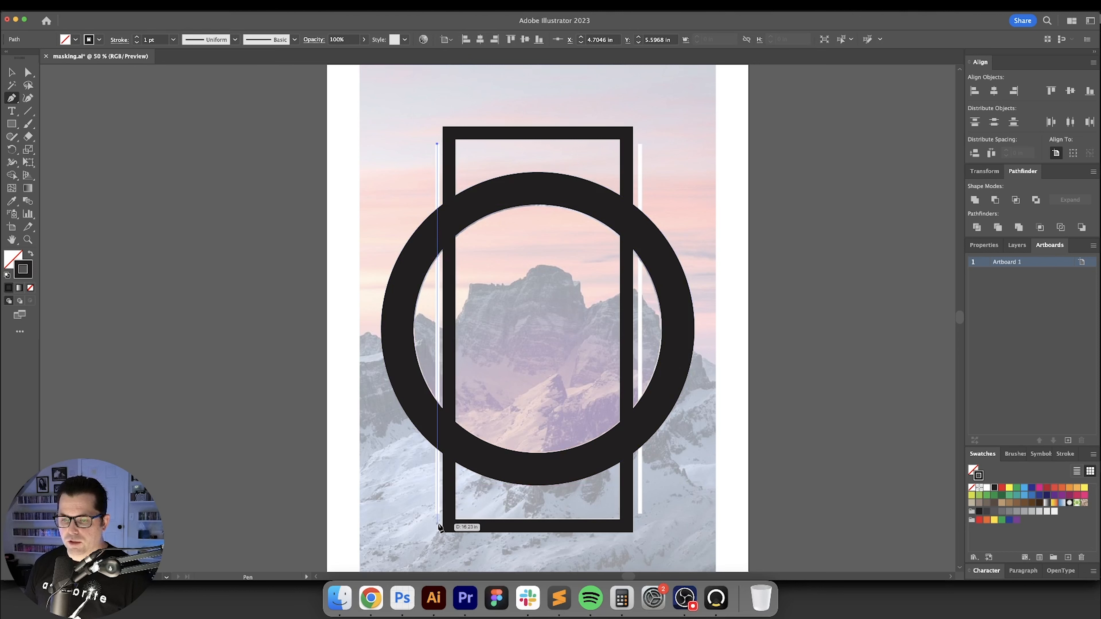
{"action": "left_click", "coordinate": [437, 513]}
{"action": "type", "text": "v10"}
{"action": "key", "text": "Return"}
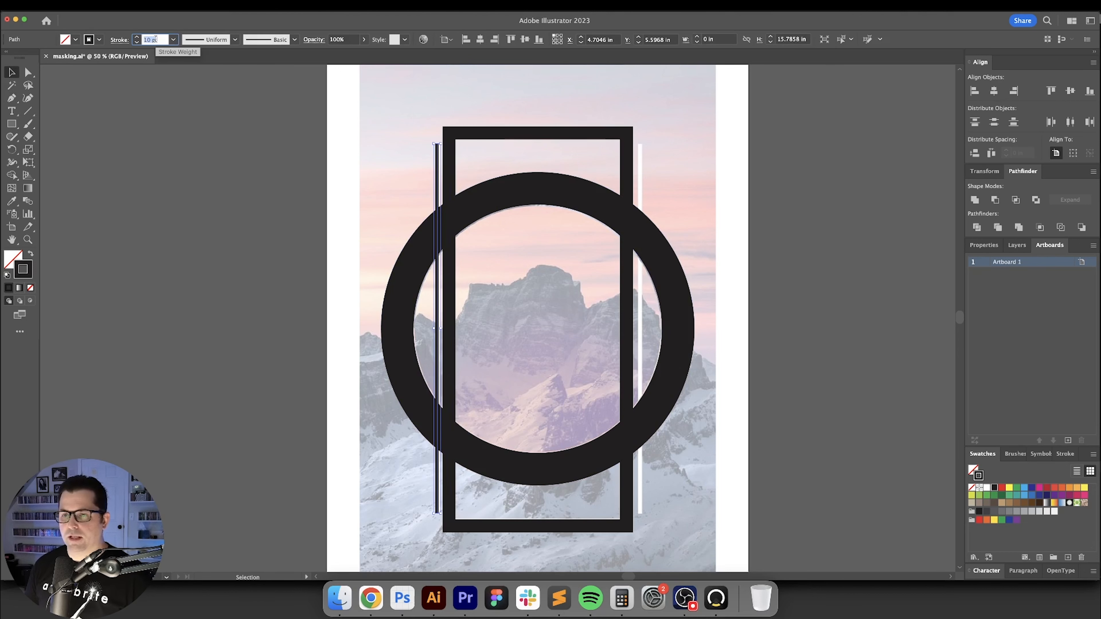
Step: Duplicate the vertical line onto the white line at the right side of the frame
{"action": "scroll", "coordinate": [423, 217], "scroll_direction": "right", "scroll_amount": 2}
{"action": "left_click_drag", "start_coordinate": [415, 182], "coordinate": [618, 184]}
{"action": "left_click", "coordinate": [653, 137]}
Step: Distribute the horizontal spacing between the two lines and the rectangle evenly, relative to the selection
{"action": "left_click_drag", "start_coordinate": [661, 104], "coordinate": [380, 163]}
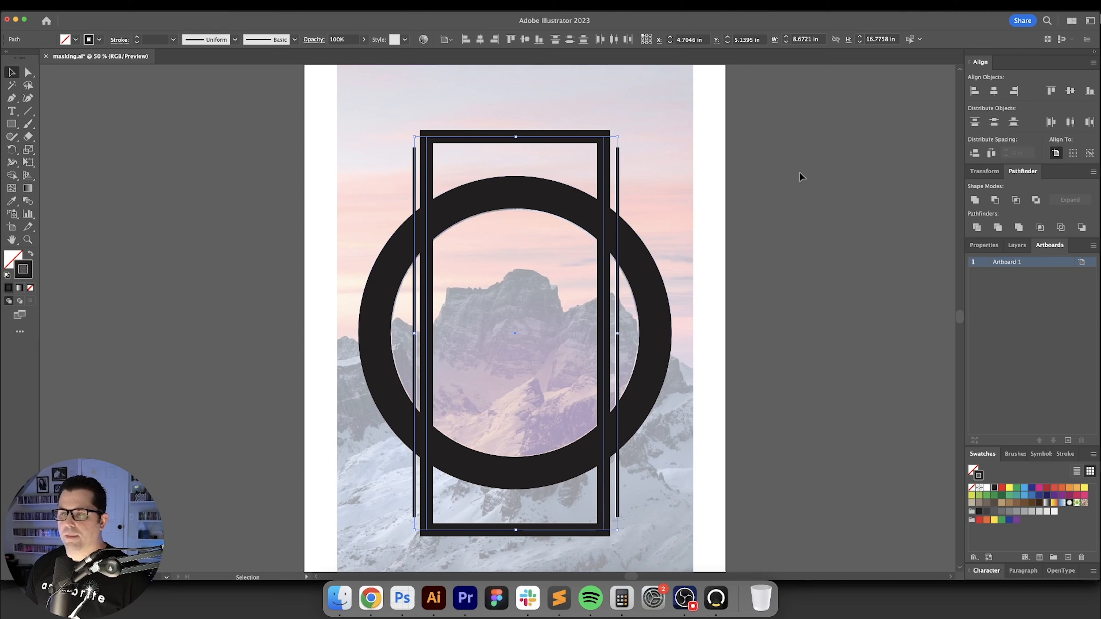
{"action": "left_click", "coordinate": [1073, 158]}
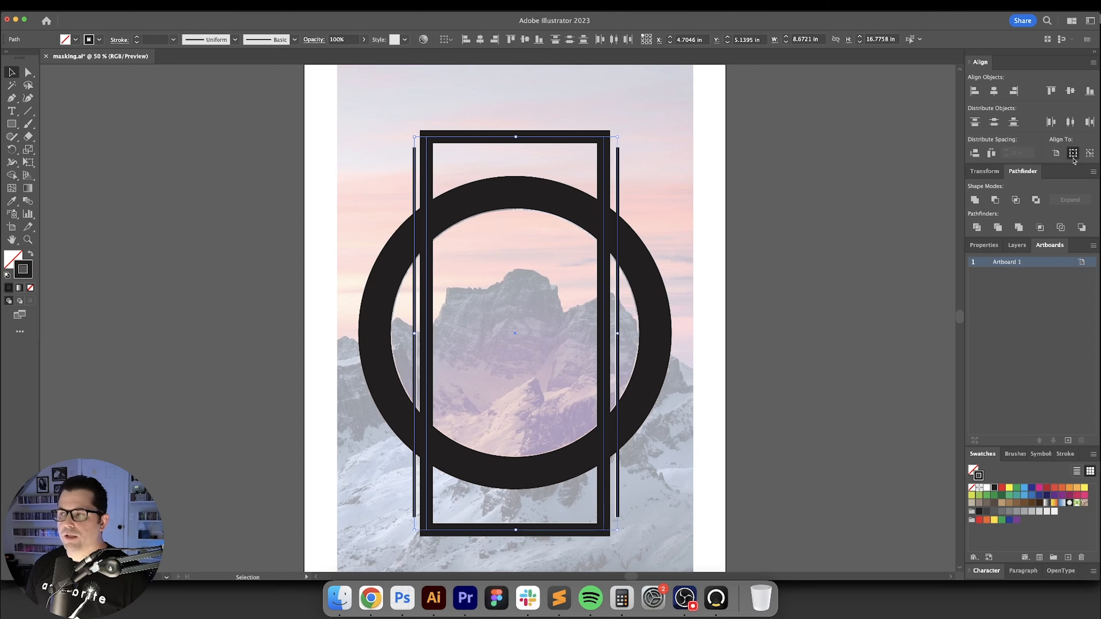
{"action": "left_click", "coordinate": [993, 153]}
Step: Expand the strokes of the rectangle and both vertical lines into filled shapes
{"action": "left_click_drag", "start_coordinate": [324, 122], "coordinate": [634, 174]}
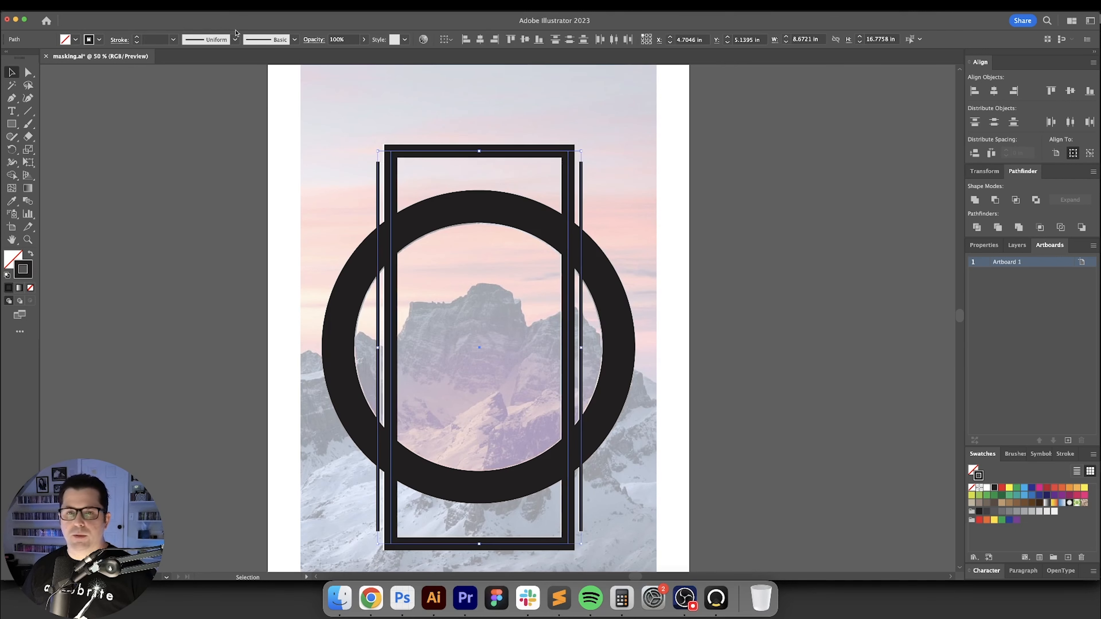
{"action": "left_click", "coordinate": [104, 5]}
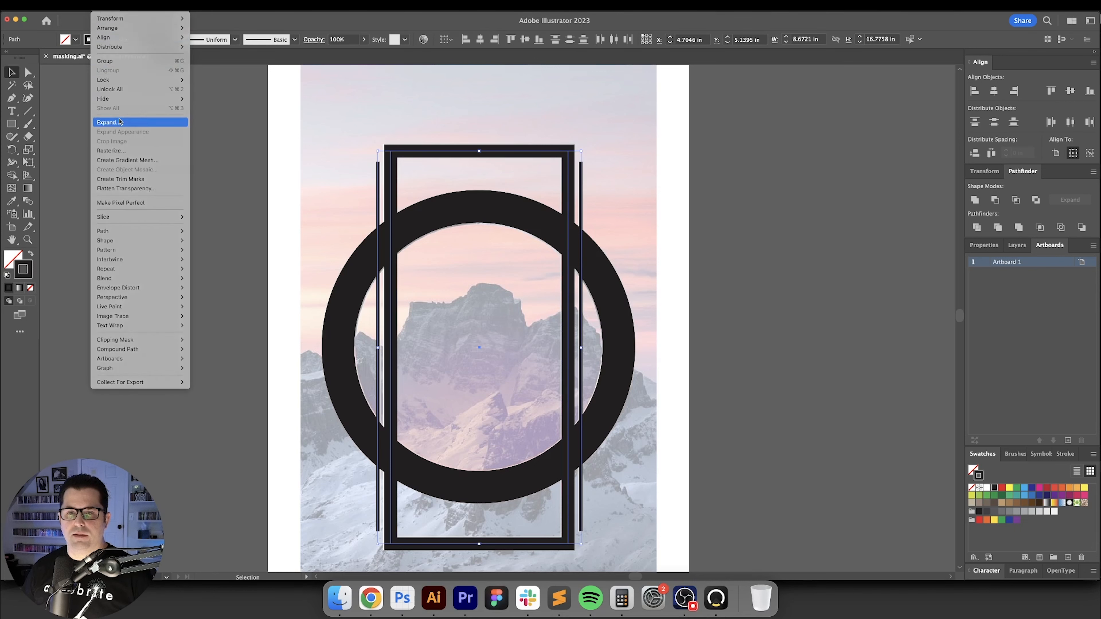
{"action": "left_click", "coordinate": [120, 121]}
{"action": "key", "text": "Return"}
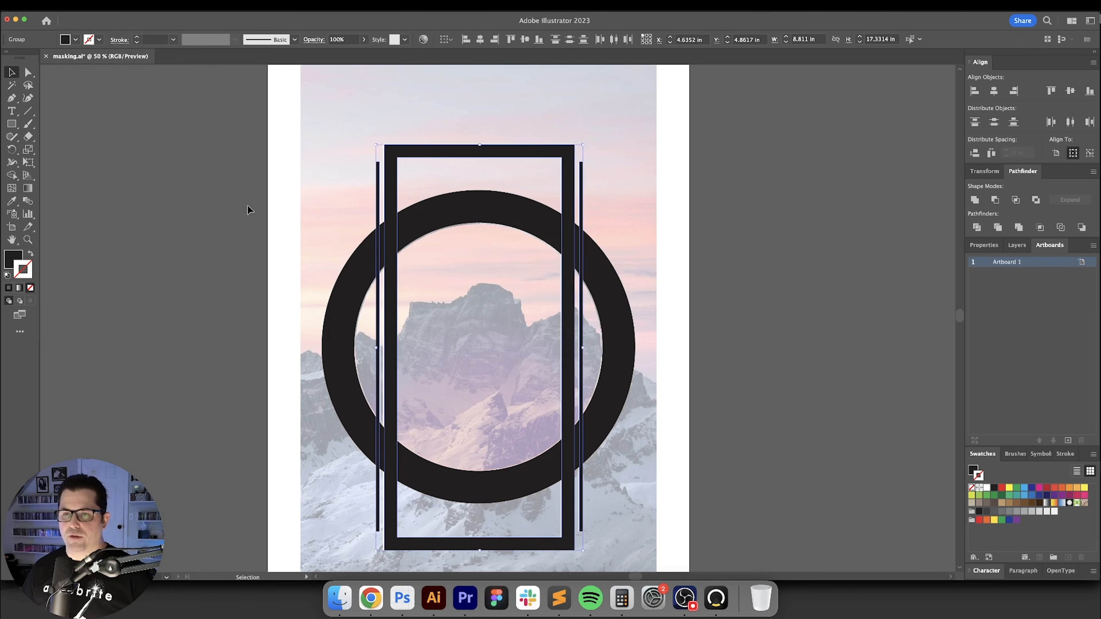
{"action": "left_click", "coordinate": [286, 263]}
{"action": "mouse_move", "coordinate": [328, 200]}
{"action": "left_mouse_down"}
{"action": "mouse_move", "coordinate": [341, 152]}
{"action": "mouse_move", "coordinate": [321, 193]}
{"action": "left_mouse_up"}
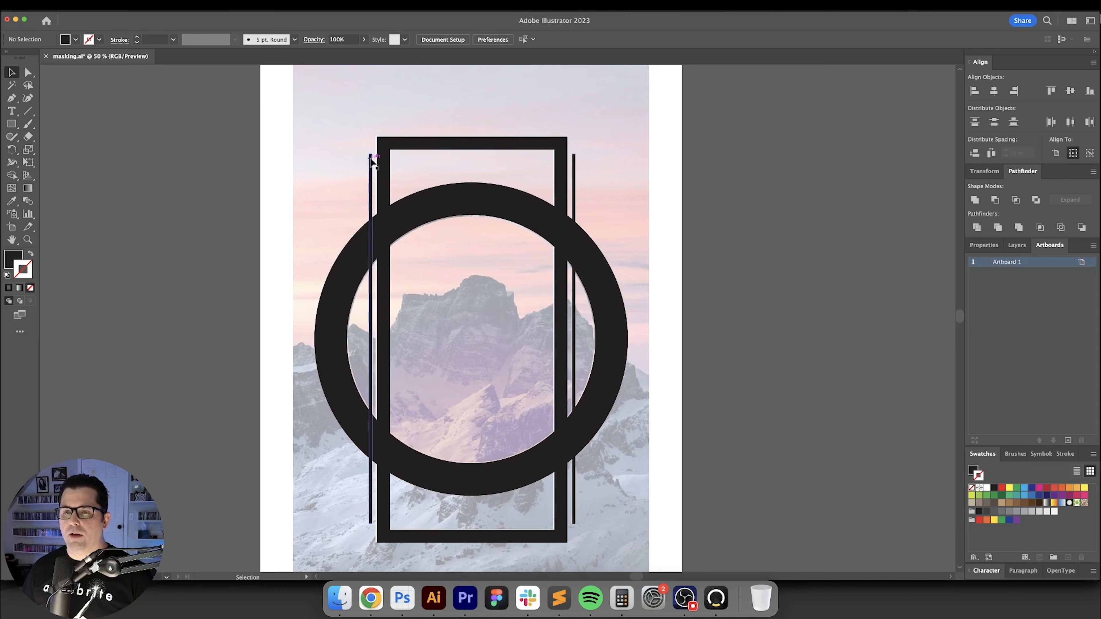
{"action": "left_click", "coordinate": [353, 161]}
{"action": "key", "text": "Delete"}
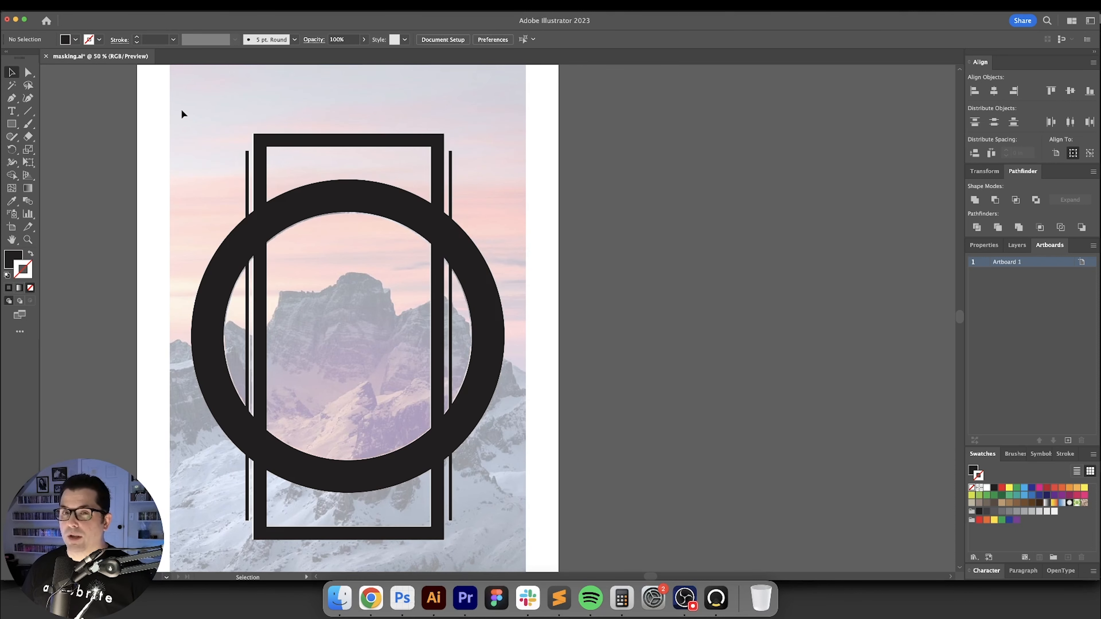
Step: Move the grouped ring, frame and lines off the artboard into the empty area to its right, at X about 24.11 in
{"action": "left_click", "coordinate": [195, 202]}
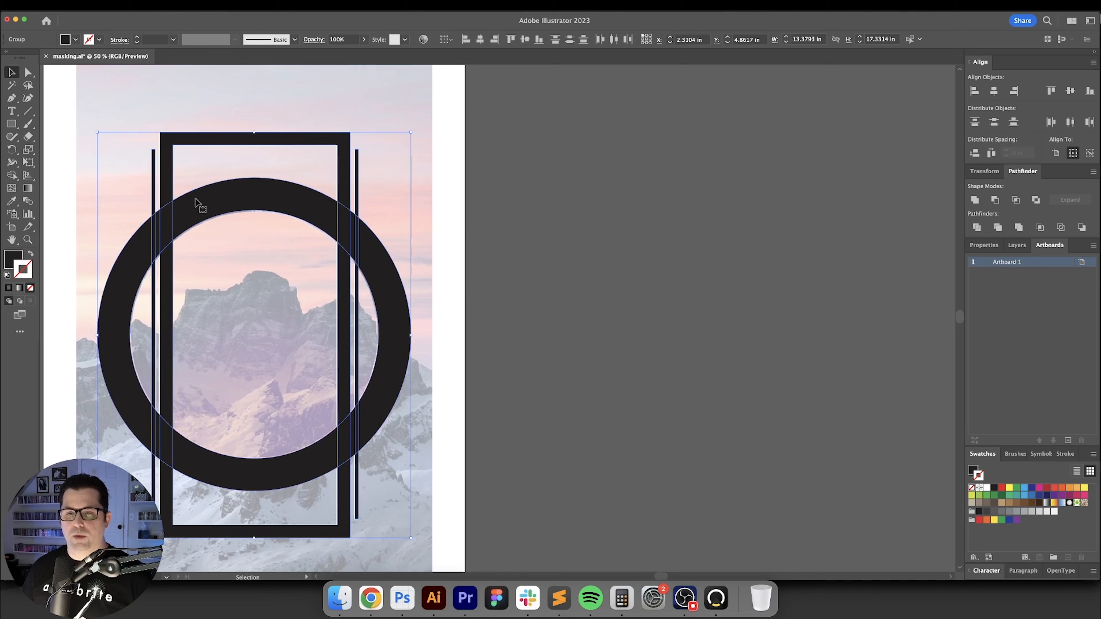
{"action": "left_click_drag", "start_coordinate": [195, 201], "coordinate": [710, 207]}
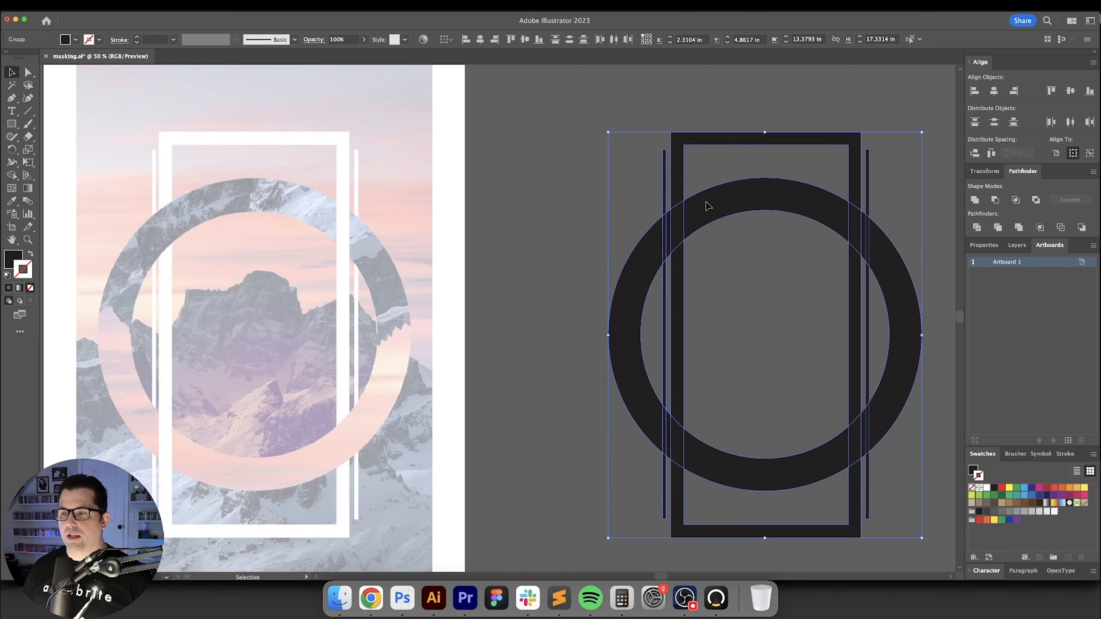
{"action": "key", "text": "super+equal"}
{"action": "left_click_drag", "start_coordinate": [497, 260], "coordinate": [417, 270]}
{"action": "scroll", "coordinate": [393, 241], "scroll_direction": "up", "scroll_amount": 2}
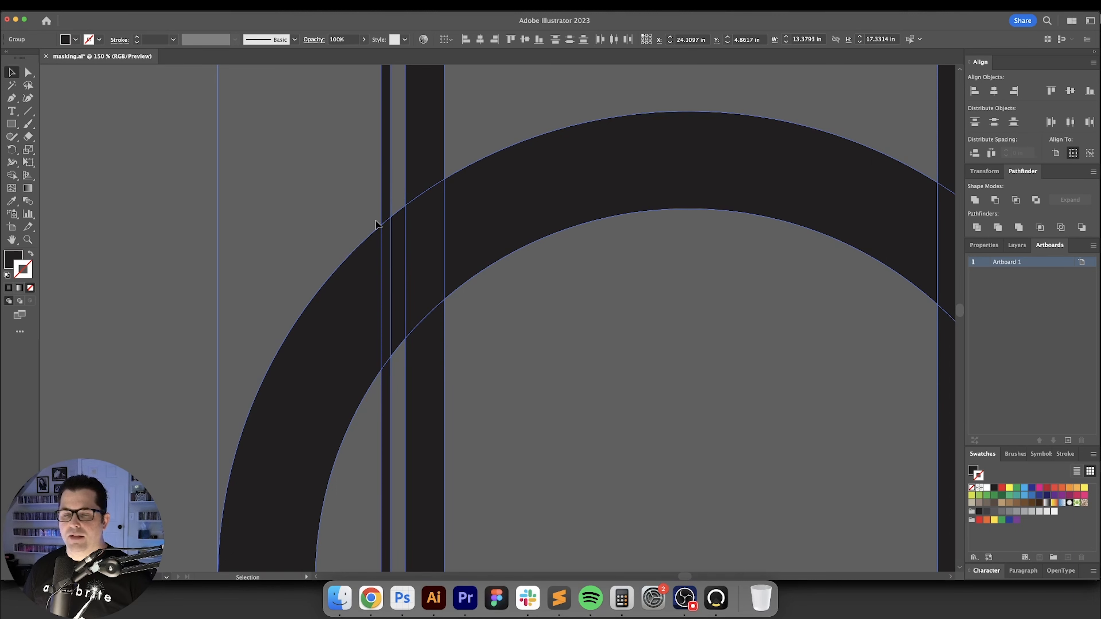
Step: Apply the Pathfinder Divide operation to the ring, frame and side lines, splitting them wherever they overlap
{"action": "scroll", "coordinate": [355, 216], "scroll_direction": "down", "scroll_amount": 2}
{"action": "left_click_drag", "start_coordinate": [381, 255], "coordinate": [398, 233]}
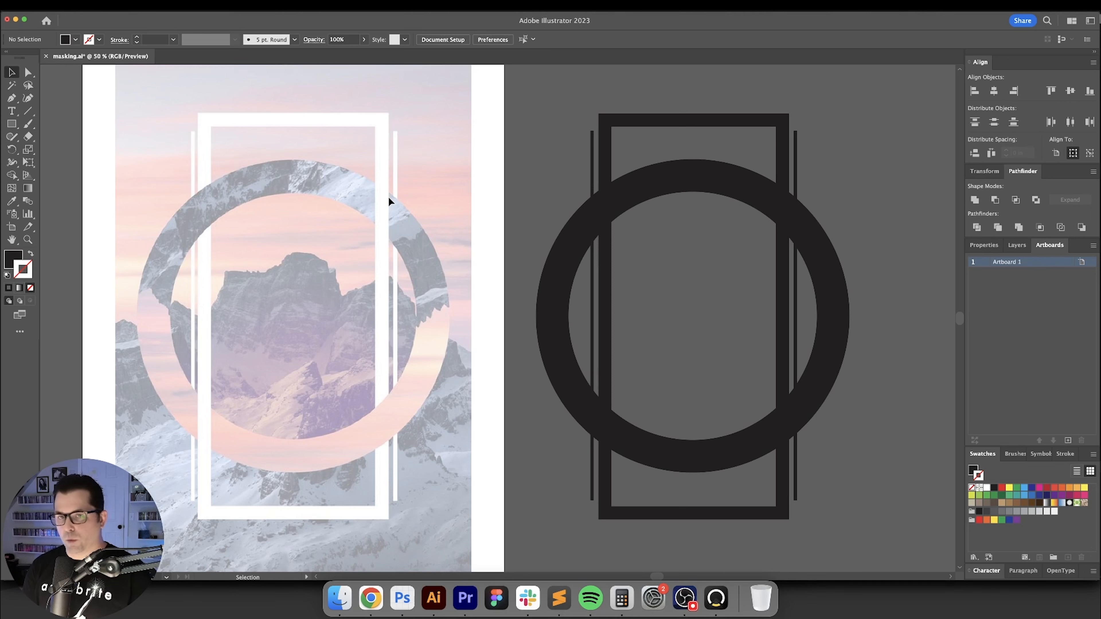
{"action": "scroll", "coordinate": [374, 193], "scroll_direction": "left", "scroll_amount": 2}
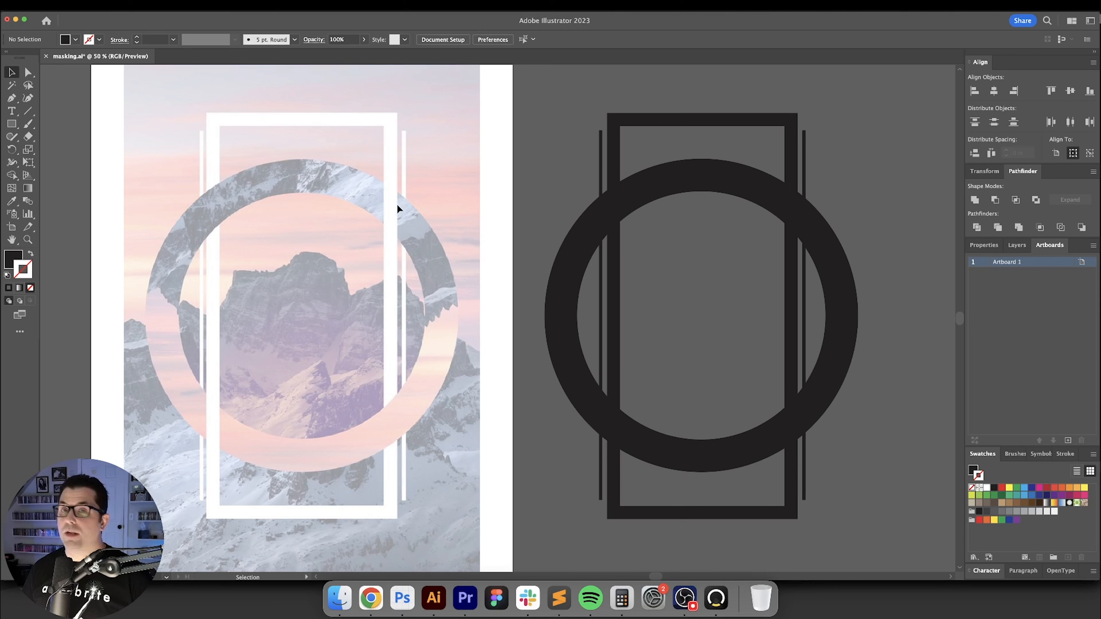
{"action": "scroll", "coordinate": [397, 202], "scroll_direction": "right", "scroll_amount": 5}
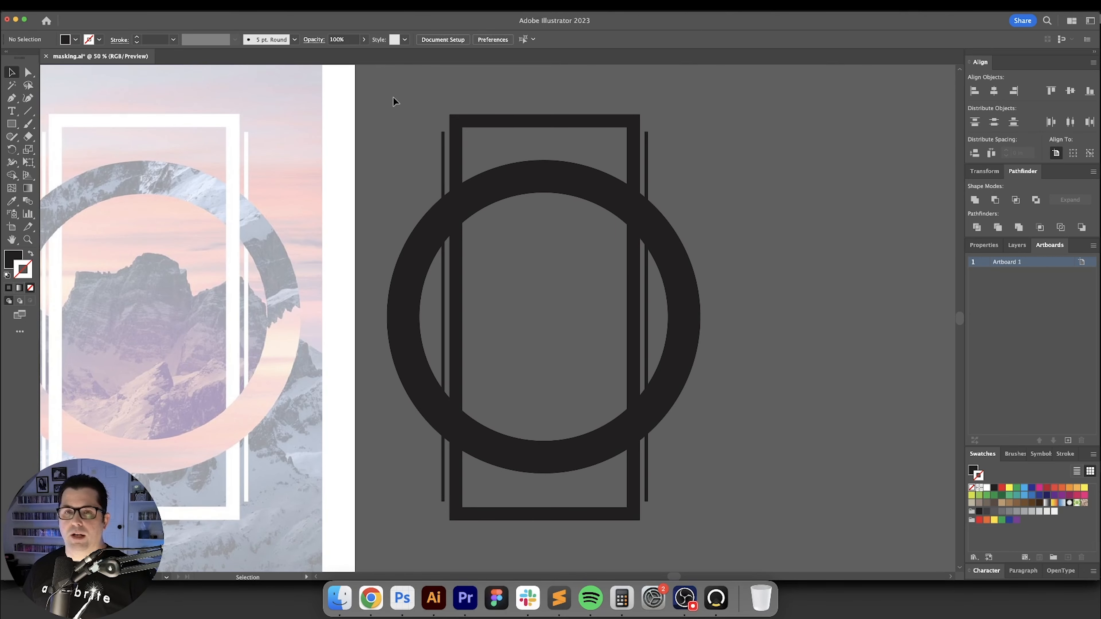
{"action": "scroll", "coordinate": [393, 93], "scroll_direction": "right", "scroll_amount": 2}
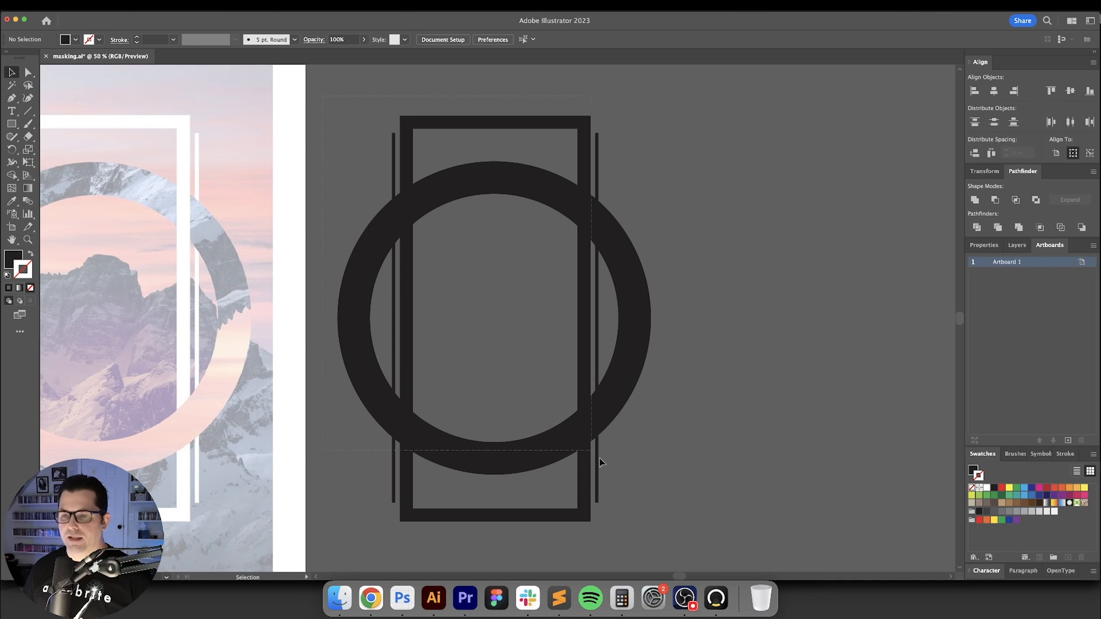
{"action": "key", "text": "super+a"}
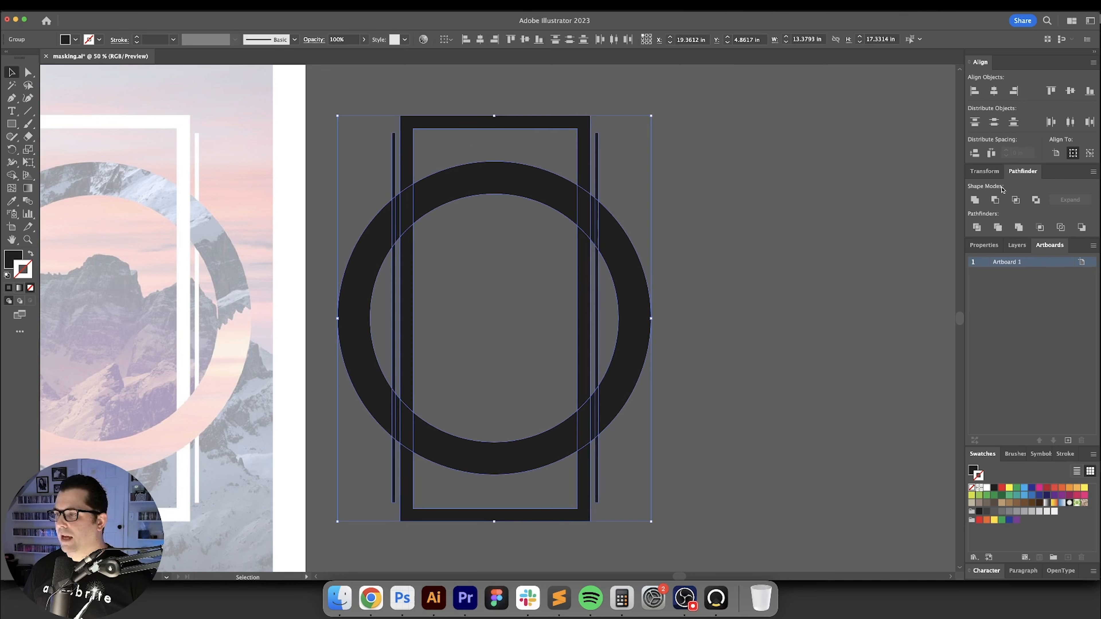
{"action": "left_click", "coordinate": [978, 227]}
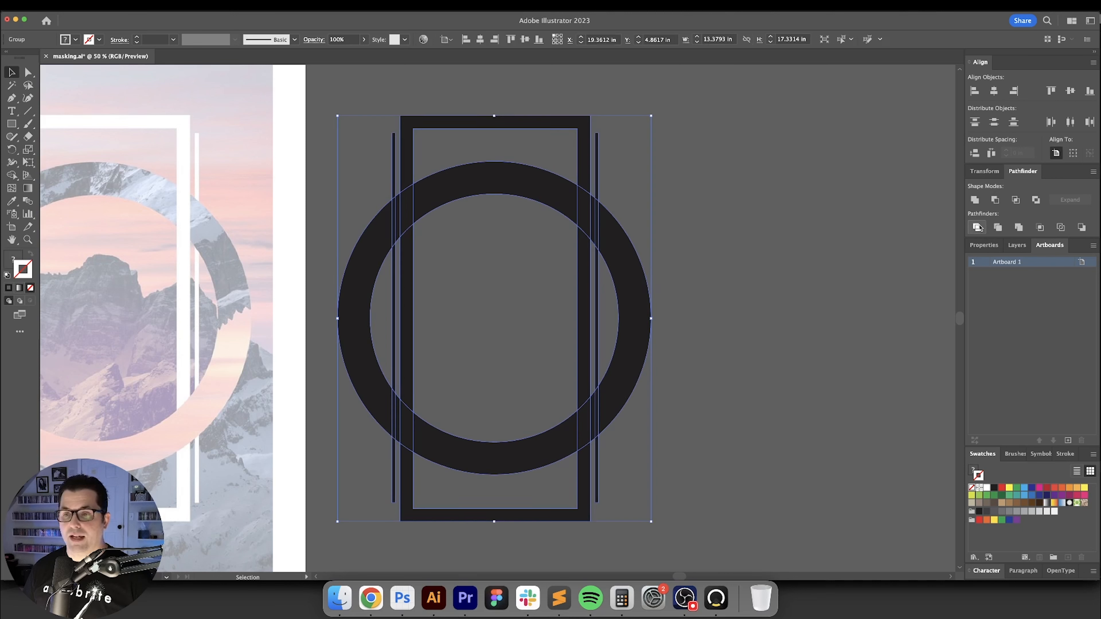
{"action": "left_click", "coordinate": [768, 239]}
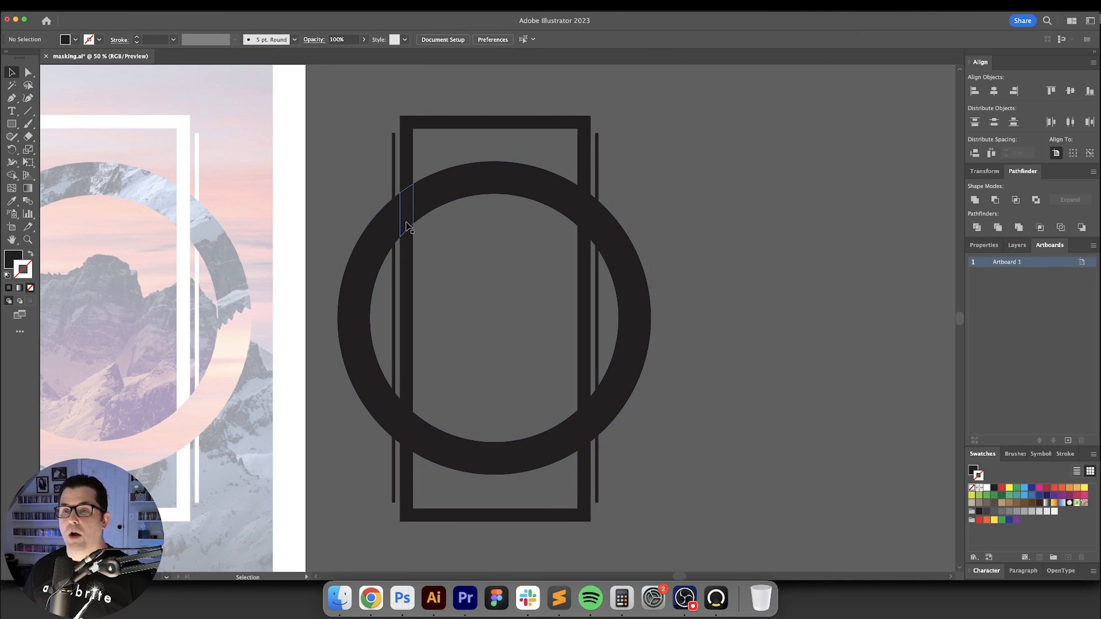
Step: Try moving individual divided ring pieces away from the artwork with the Direct Selection tool, and undo the moves
{"action": "scroll", "coordinate": [404, 223], "scroll_direction": "up", "scroll_amount": 3}
{"action": "scroll", "coordinate": [386, 223], "scroll_direction": "down", "scroll_amount": 1}
{"action": "key", "text": "a"}
{"action": "left_click", "coordinate": [389, 208]}
{"action": "left_click_drag", "start_coordinate": [389, 211], "coordinate": [327, 176]}
{"action": "key", "text": "super+z"}
{"action": "left_click_drag", "start_coordinate": [405, 199], "coordinate": [644, 167]}
{"action": "key", "text": "super+z"}
{"action": "key", "text": "super+z"}
{"action": "scroll", "coordinate": [705, 246], "scroll_direction": "down", "scroll_amount": 2}
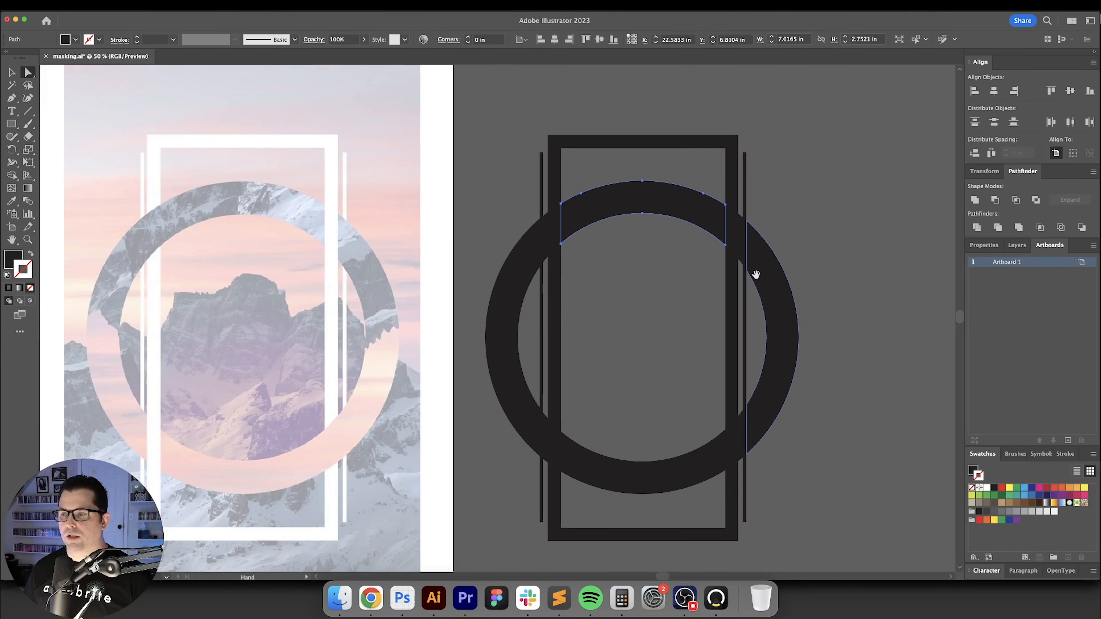
{"action": "left_click_drag", "start_coordinate": [755, 274], "coordinate": [651, 280]}
{"action": "key", "text": "v"}
{"action": "left_click", "coordinate": [813, 228]}
{"action": "left_click_drag", "start_coordinate": [756, 248], "coordinate": [771, 247]}
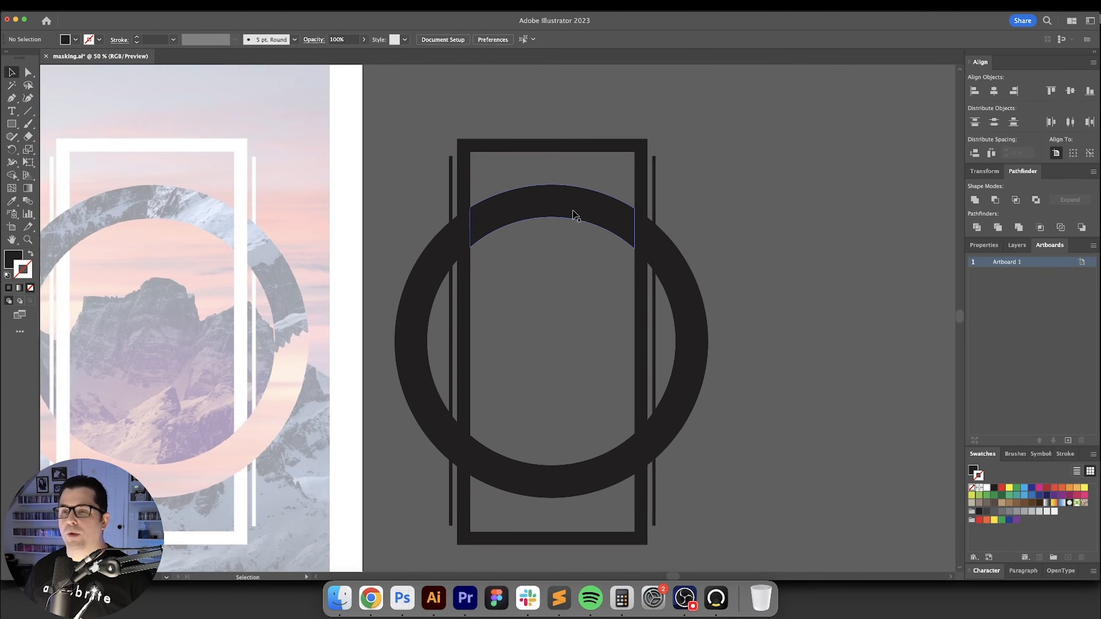
{"action": "left_click_drag", "start_coordinate": [583, 309], "coordinate": [604, 295]}
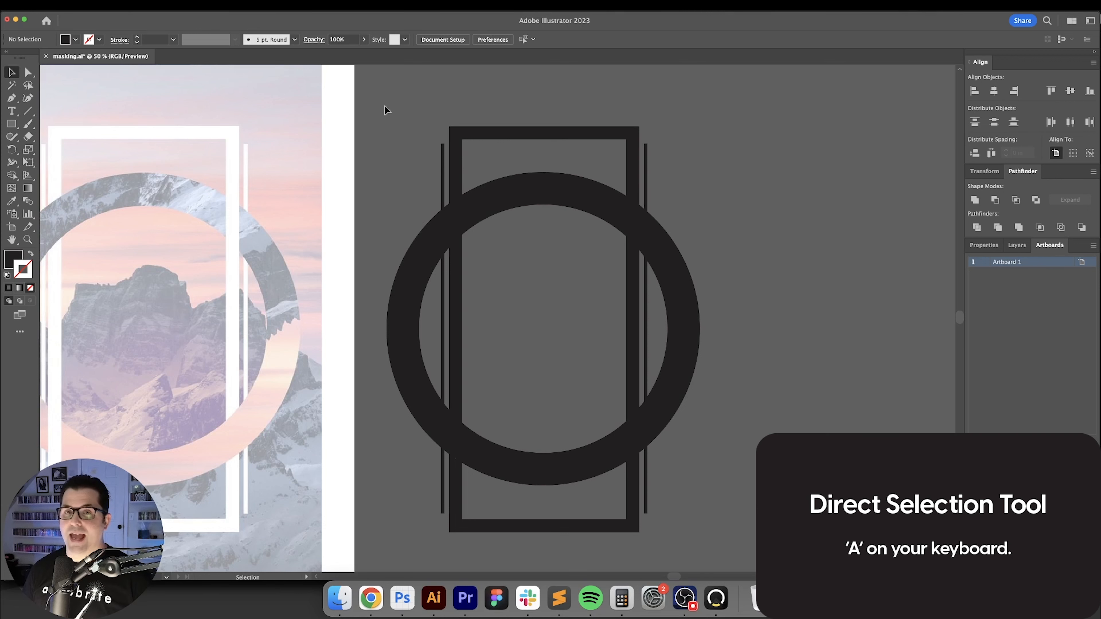
Step: Select the ring's top arc, left arc and neighbouring overlap pieces down to the frame's lower-left outer edge, and unite them
{"action": "key", "text": "a"}
{"action": "left_click", "coordinate": [613, 198]}
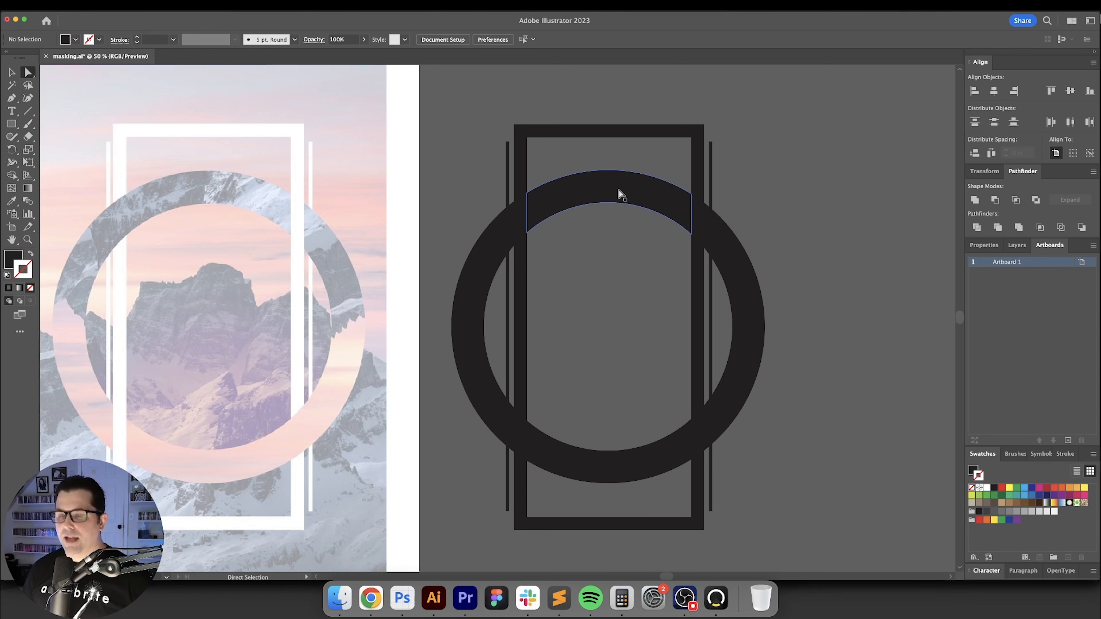
{"action": "left_click", "coordinate": [618, 193]}
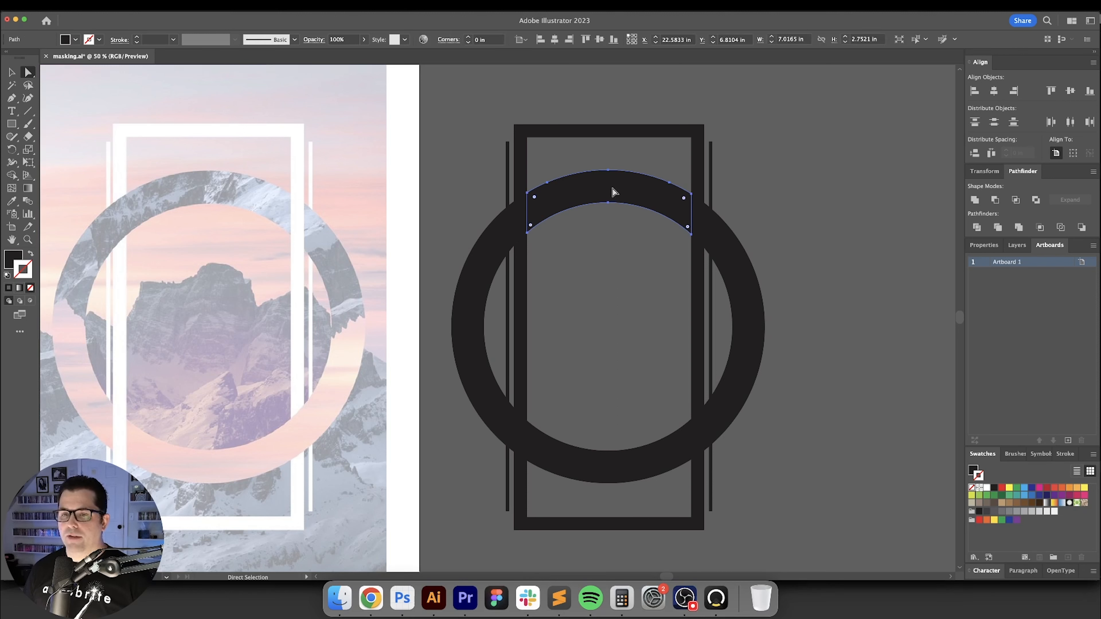
{"action": "left_click", "coordinate": [522, 215], "text": "shift"}
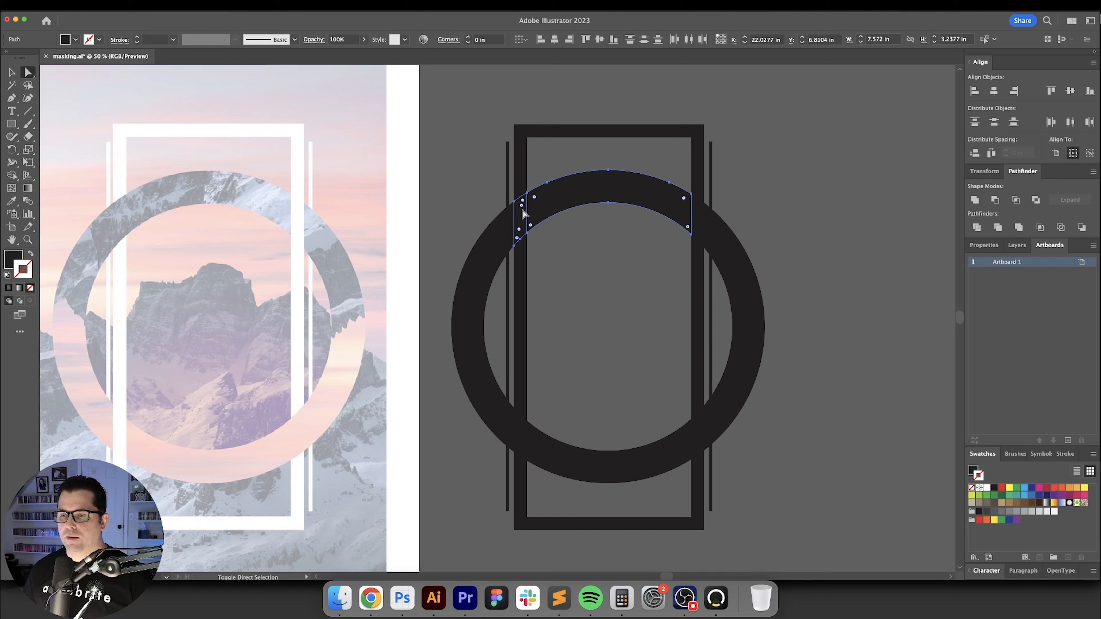
{"action": "left_click", "coordinate": [502, 240], "text": "shift"}
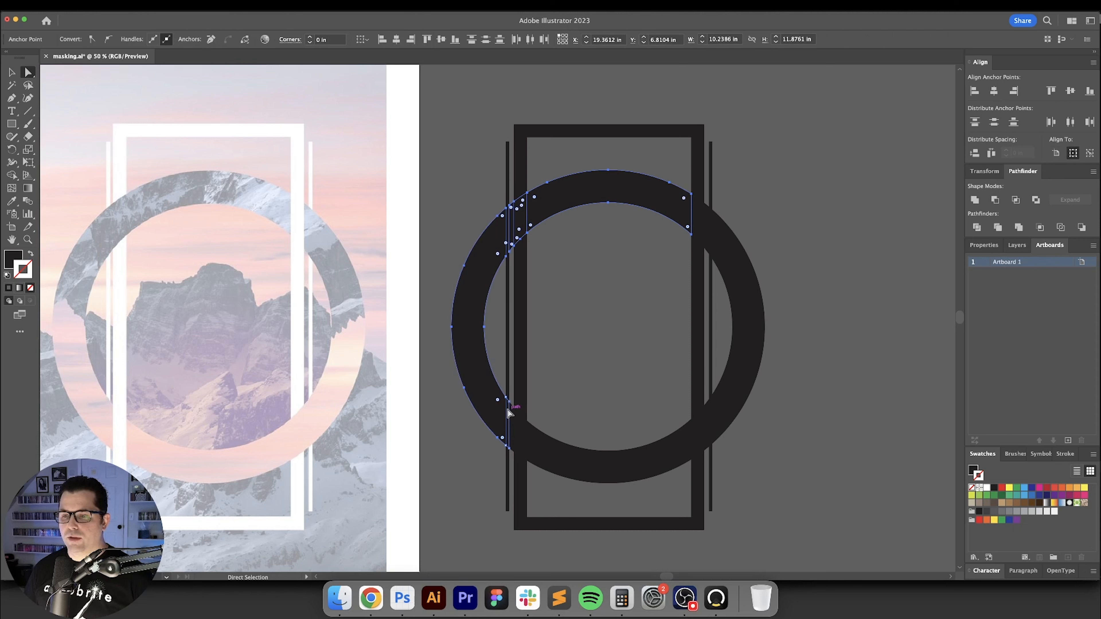
{"action": "left_click", "coordinate": [517, 432], "text": "shift"}
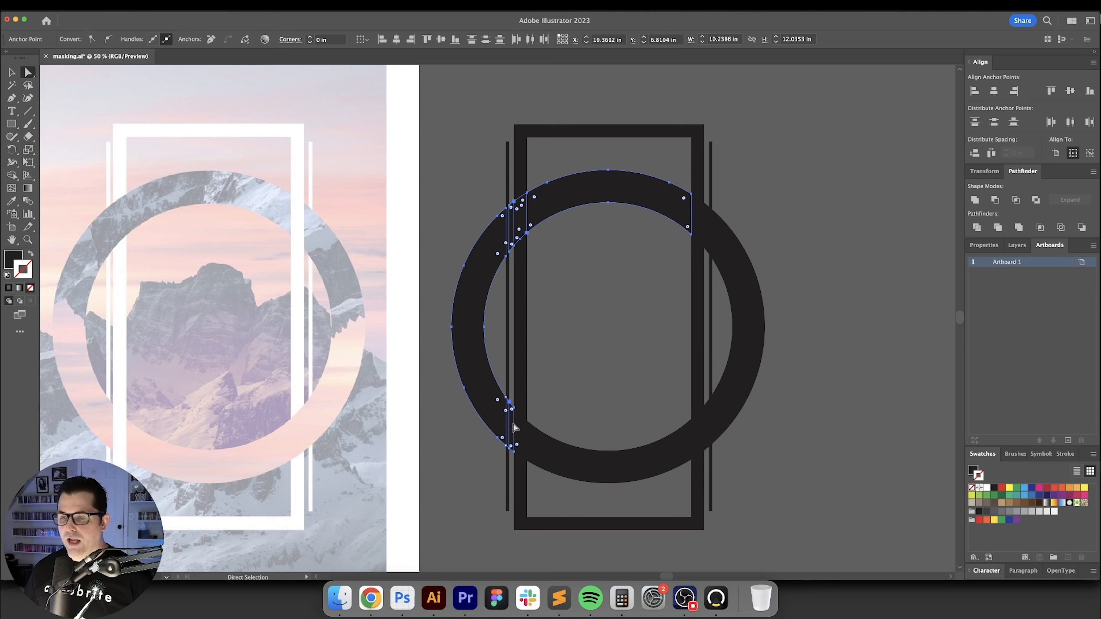
{"action": "left_click", "coordinate": [974, 200]}
Step: Unite the thin side-line overlap piece at the ring's upper left with the adjoining top and left arcs
{"action": "left_click", "coordinate": [509, 229]}
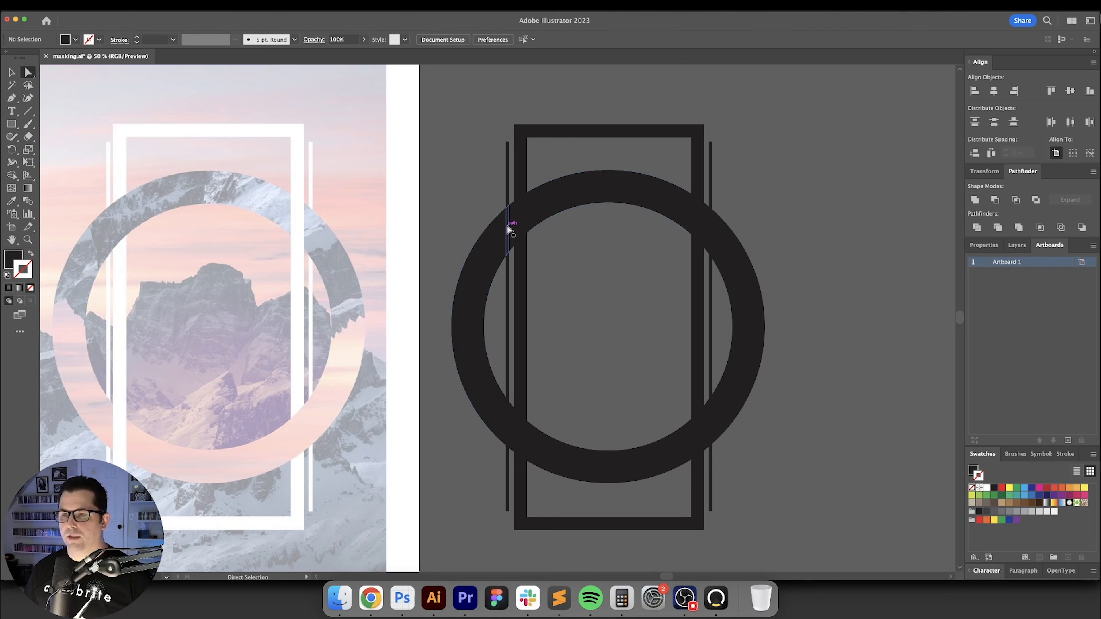
{"action": "left_click", "coordinate": [520, 221]}
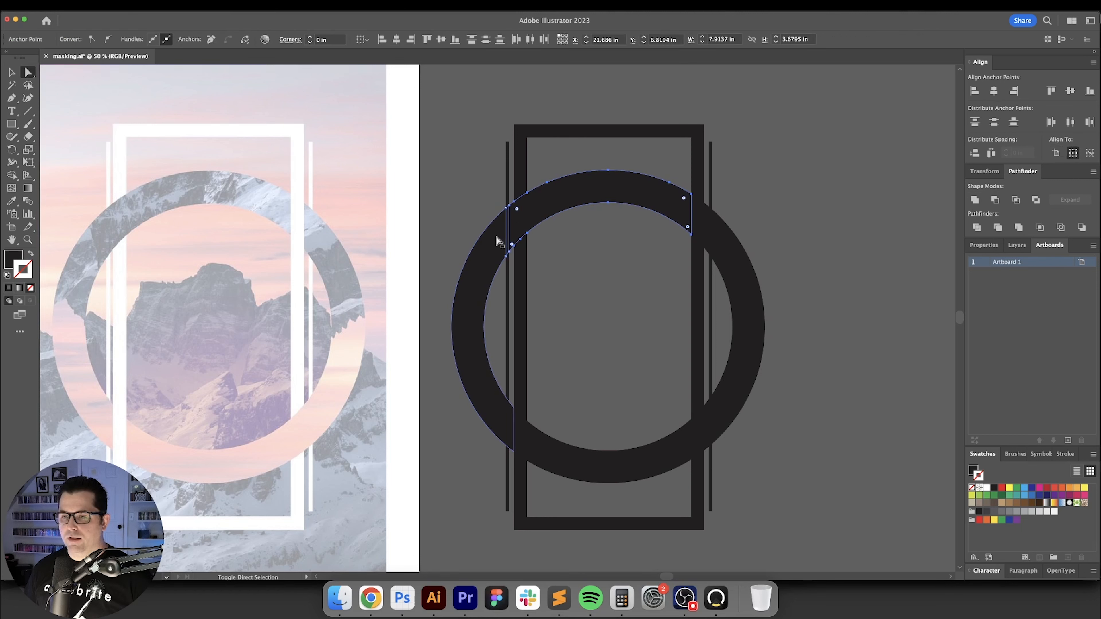
{"action": "left_click", "coordinate": [974, 200]}
{"action": "left_click", "coordinate": [845, 234]}
Step: Unite the ring's right and bottom arcs with the upper-right gap piece, side-line overlaps and lower-right frame overlap
{"action": "left_click_drag", "start_coordinate": [594, 201], "coordinate": [535, 182]}
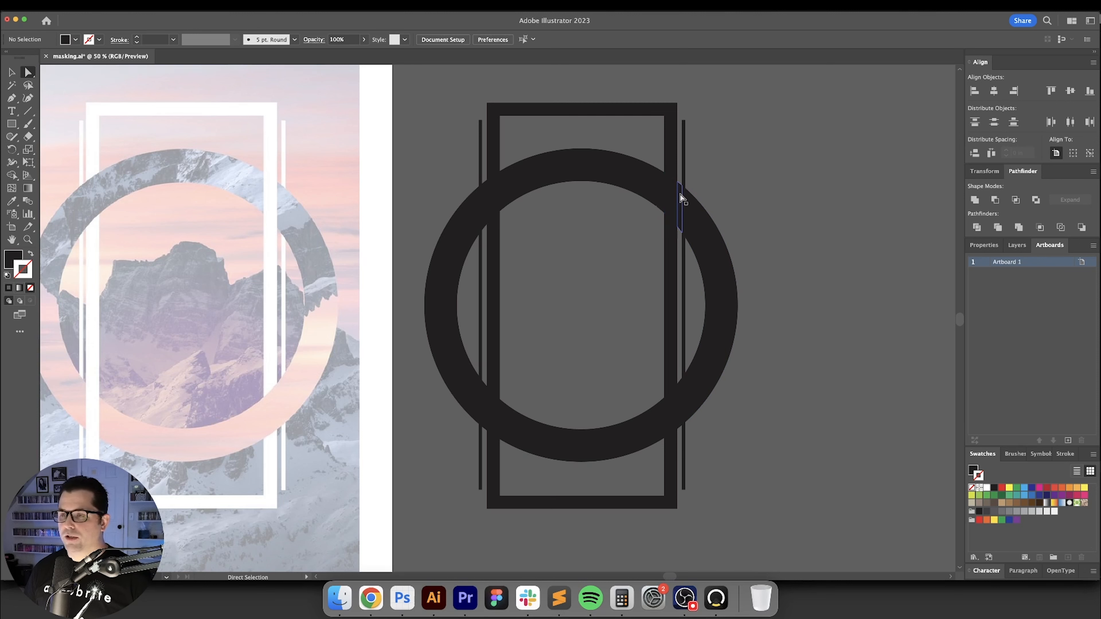
{"action": "scroll", "coordinate": [680, 199], "scroll_direction": "up", "scroll_amount": 1}
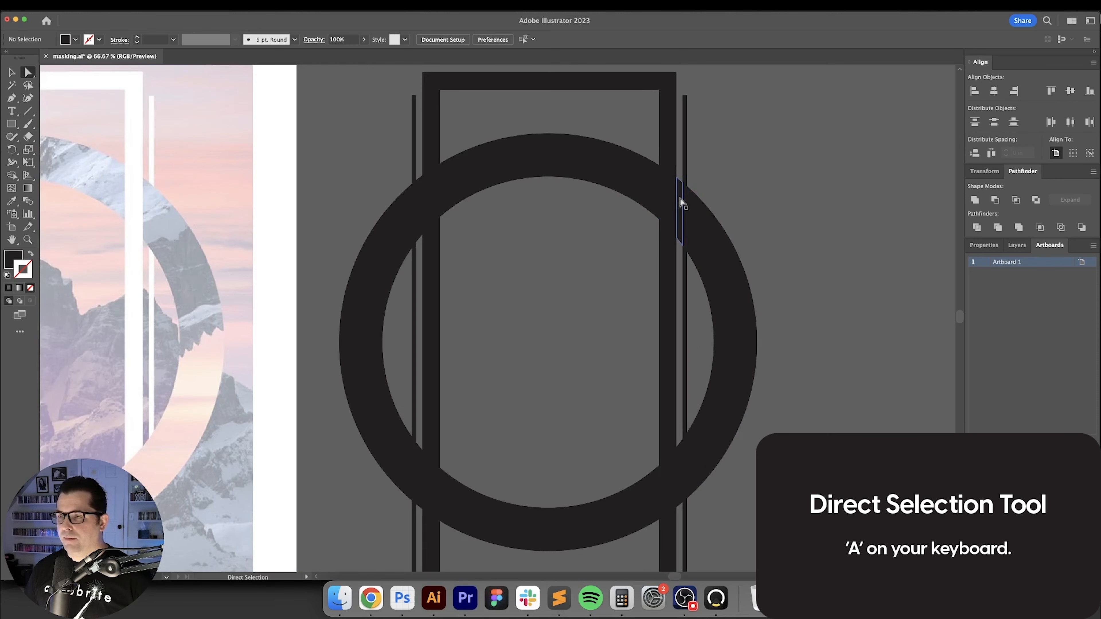
{"action": "left_click", "coordinate": [680, 202]}
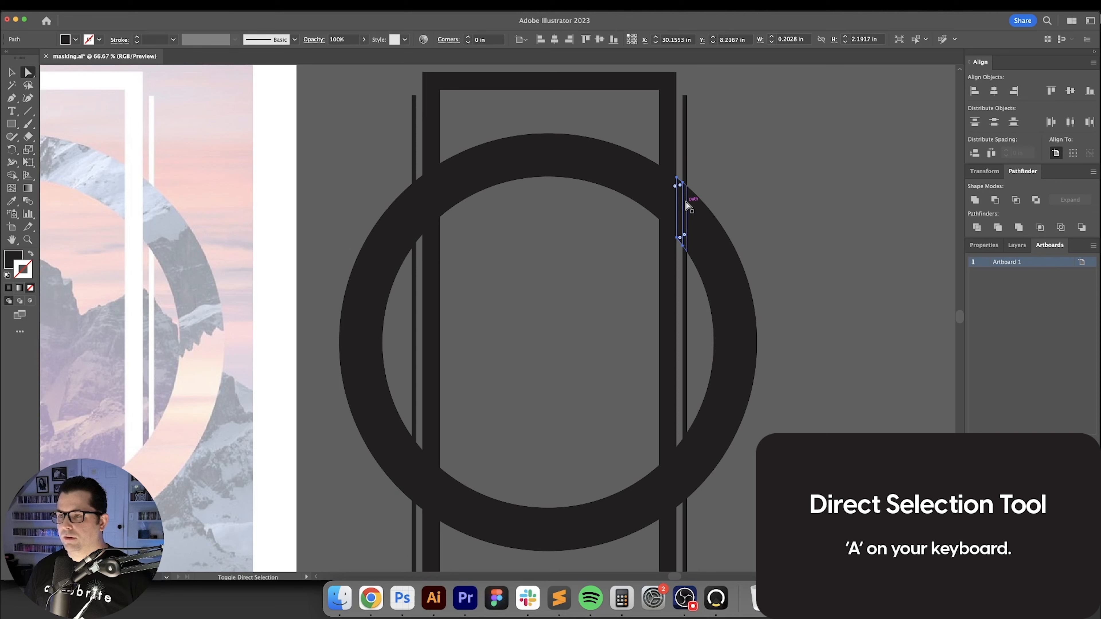
{"action": "left_click", "coordinate": [686, 204], "text": "shift"}
{"action": "left_click", "coordinate": [708, 226], "text": "shift"}
{"action": "left_click_drag", "start_coordinate": [810, 354], "coordinate": [855, 292]}
{"action": "left_click", "coordinate": [839, 286], "text": "shift"}
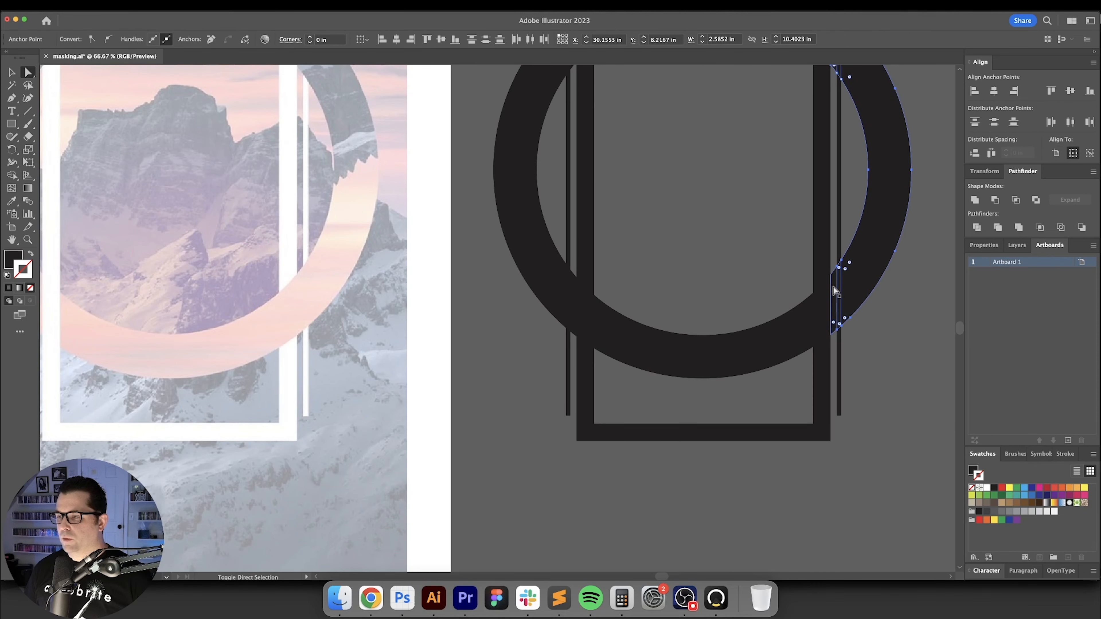
{"action": "left_click", "coordinate": [833, 290], "text": "shift"}
{"action": "left_click", "coordinate": [827, 302], "text": "shift"}
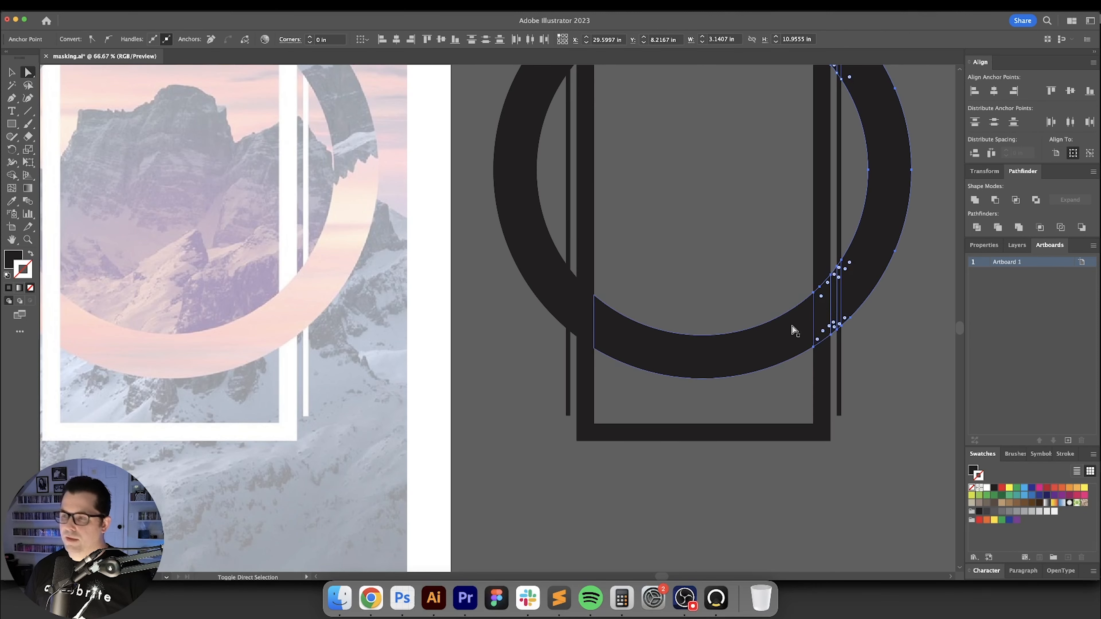
{"action": "left_click", "coordinate": [777, 337], "text": "shift"}
{"action": "key", "text": "super+minus"}
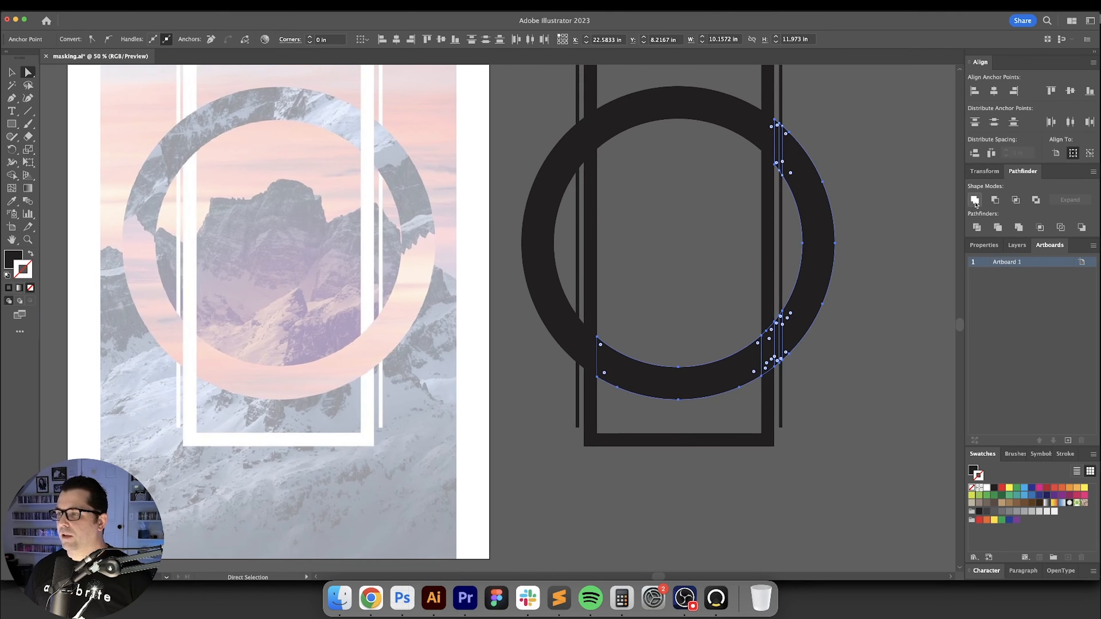
{"action": "left_click", "coordinate": [974, 201]}
{"action": "left_click", "coordinate": [865, 307]}
{"action": "left_click_drag", "start_coordinate": [865, 308], "coordinate": [804, 332]}
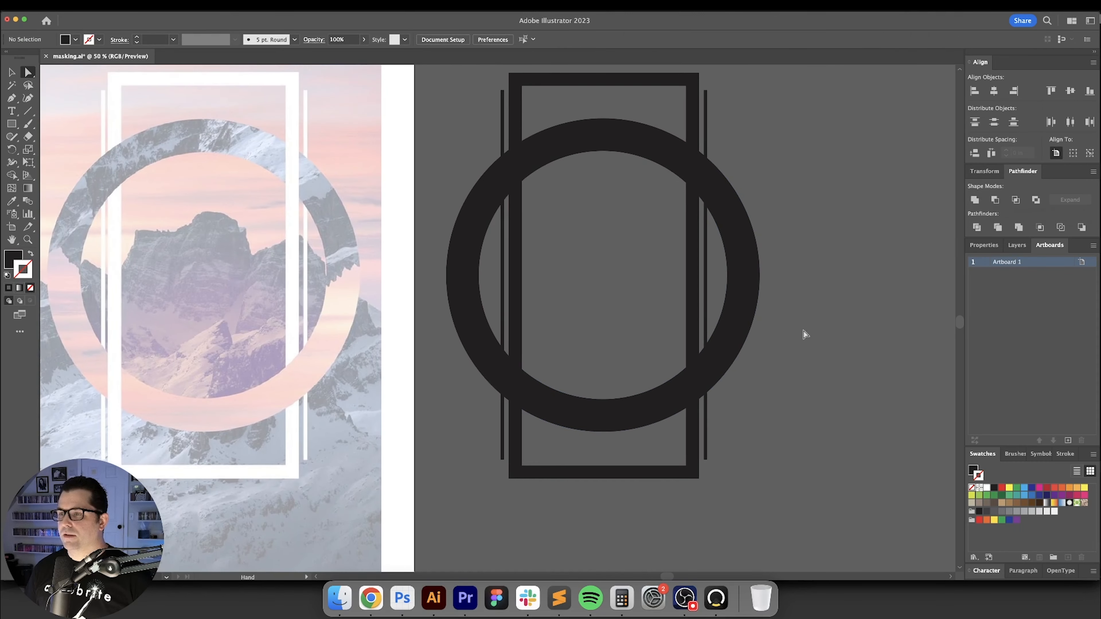
Step: Try moving the united right and bottom ring section away from the frame, and undo the move
{"action": "key", "text": "v"}
{"action": "left_click_drag", "start_coordinate": [742, 234], "coordinate": [814, 264]}
{"action": "key", "text": "super+z"}
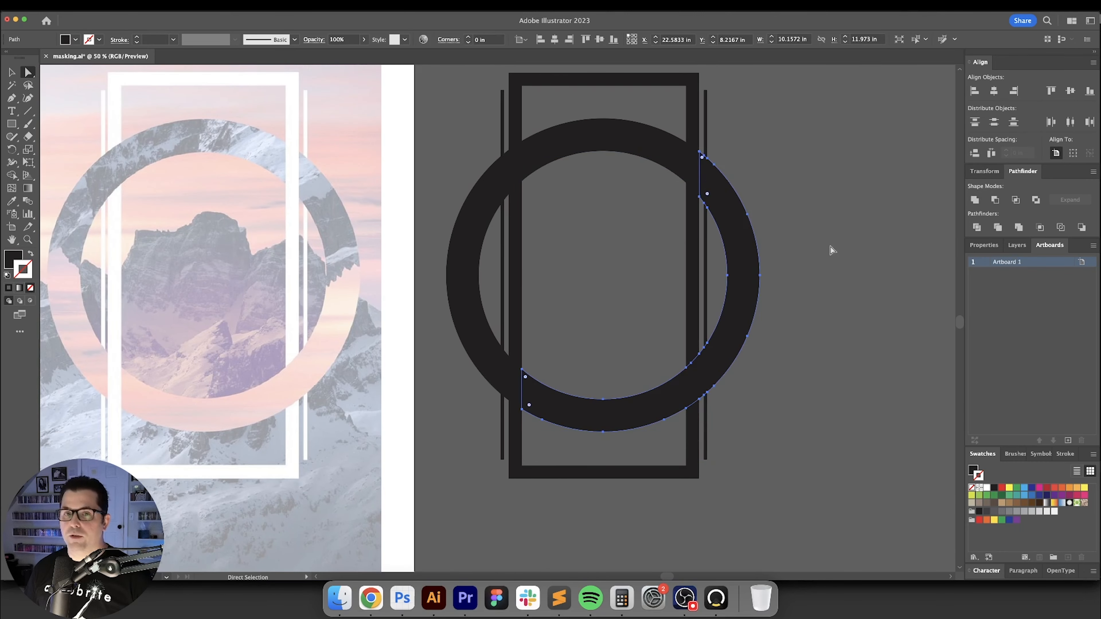
{"action": "left_click", "coordinate": [831, 245]}
{"action": "scroll", "coordinate": [831, 245], "scroll_direction": "up", "scroll_amount": 5}
{"action": "scroll", "coordinate": [831, 244], "scroll_direction": "left", "scroll_amount": 4}
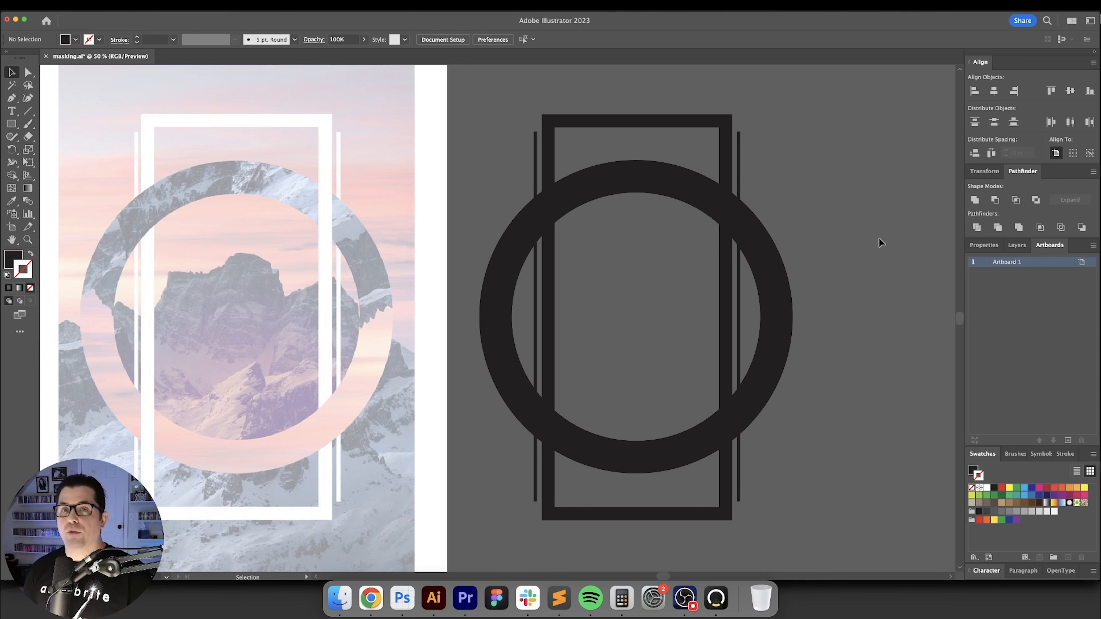
Step: Copy the complete ring, frame and line artwork and paste it into the blank Untitled-2 Photoshop document as a Smart Object
{"action": "scroll", "coordinate": [879, 239], "scroll_direction": "right", "scroll_amount": 3}
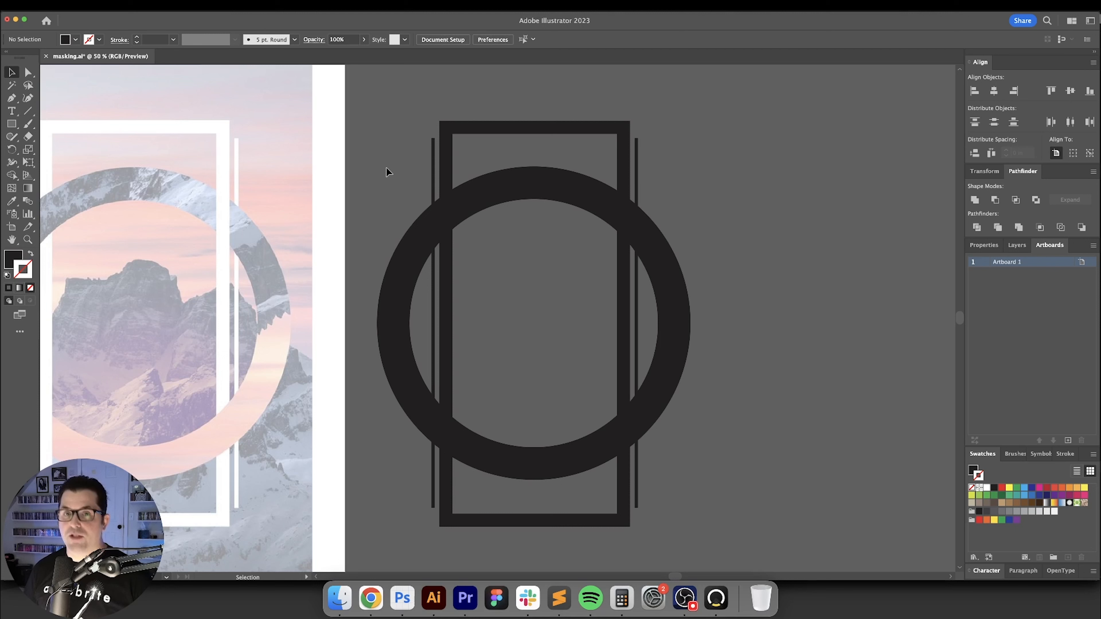
{"action": "left_click_drag", "start_coordinate": [386, 167], "coordinate": [746, 467]}
{"action": "left_click", "coordinate": [747, 467]}
{"action": "left_click_drag", "start_coordinate": [371, 102], "coordinate": [746, 540]}
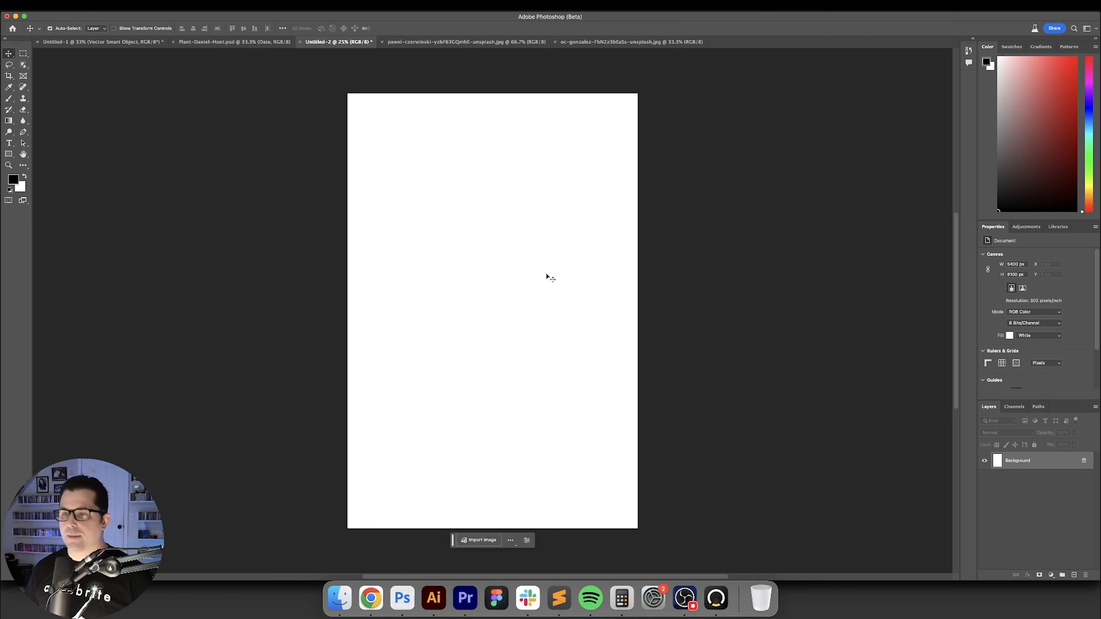
{"action": "key", "text": "super+v"}
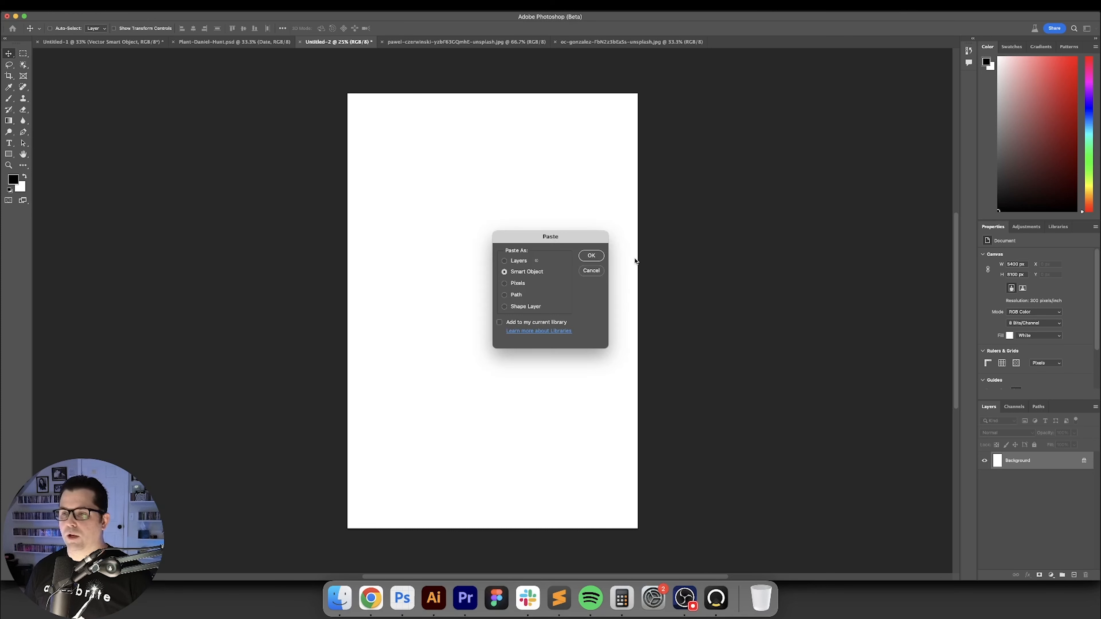
{"action": "left_click", "coordinate": [595, 256]}
{"action": "key", "text": "Return"}
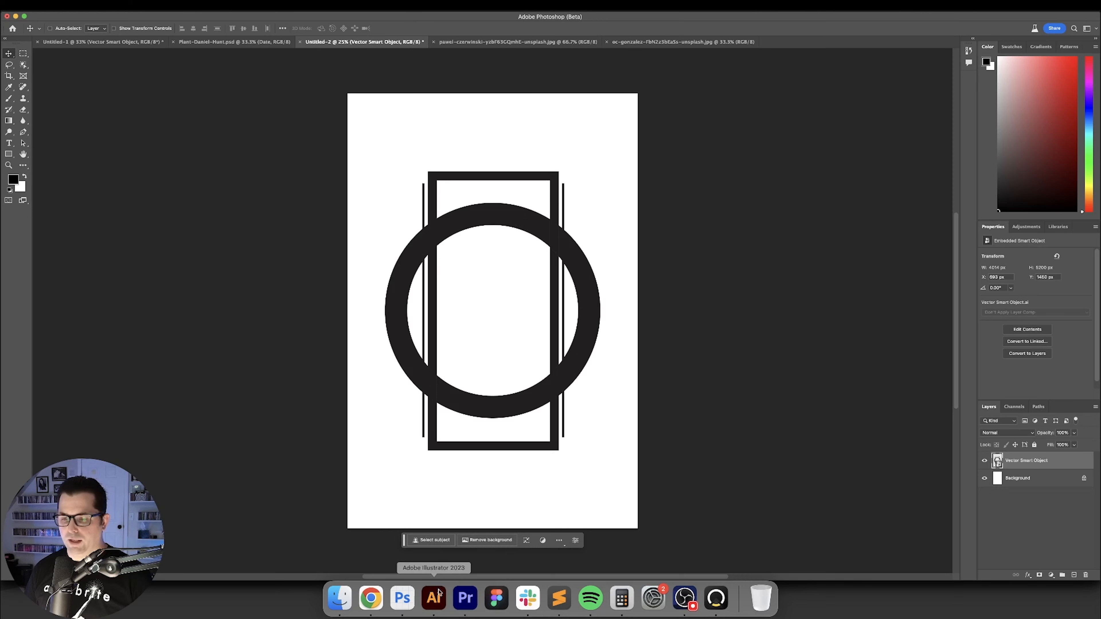
Step: Switch back to Illustrator, select both halves of the ring and unite them
{"action": "left_click", "coordinate": [433, 598]}
{"action": "left_click", "coordinate": [528, 180]}
{"action": "left_click", "coordinate": [658, 286], "text": "shift"}
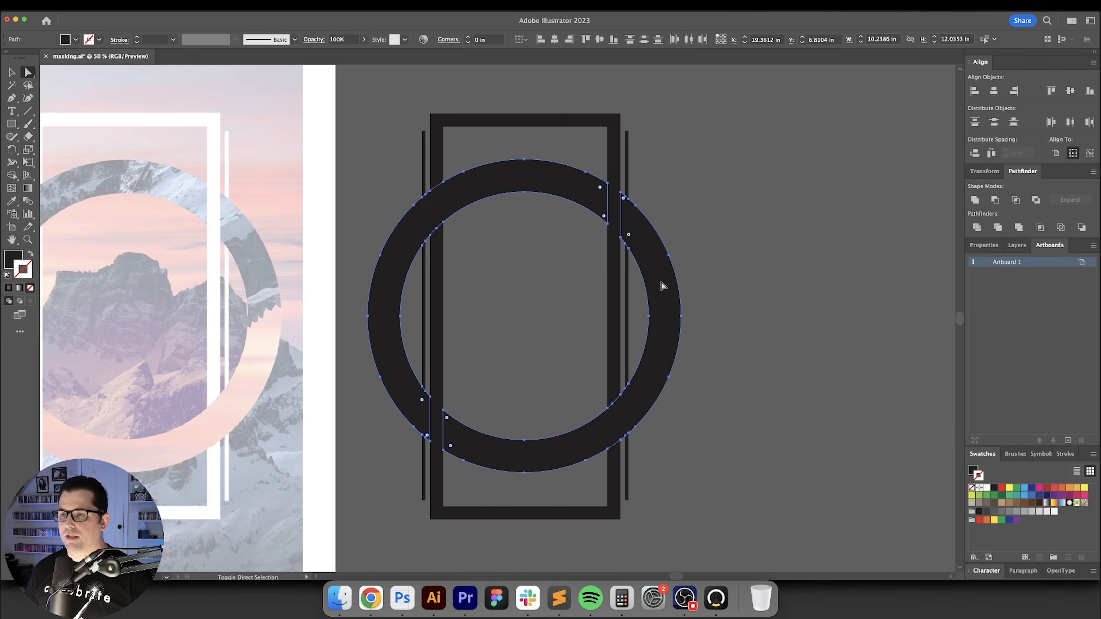
{"action": "left_click", "coordinate": [975, 200]}
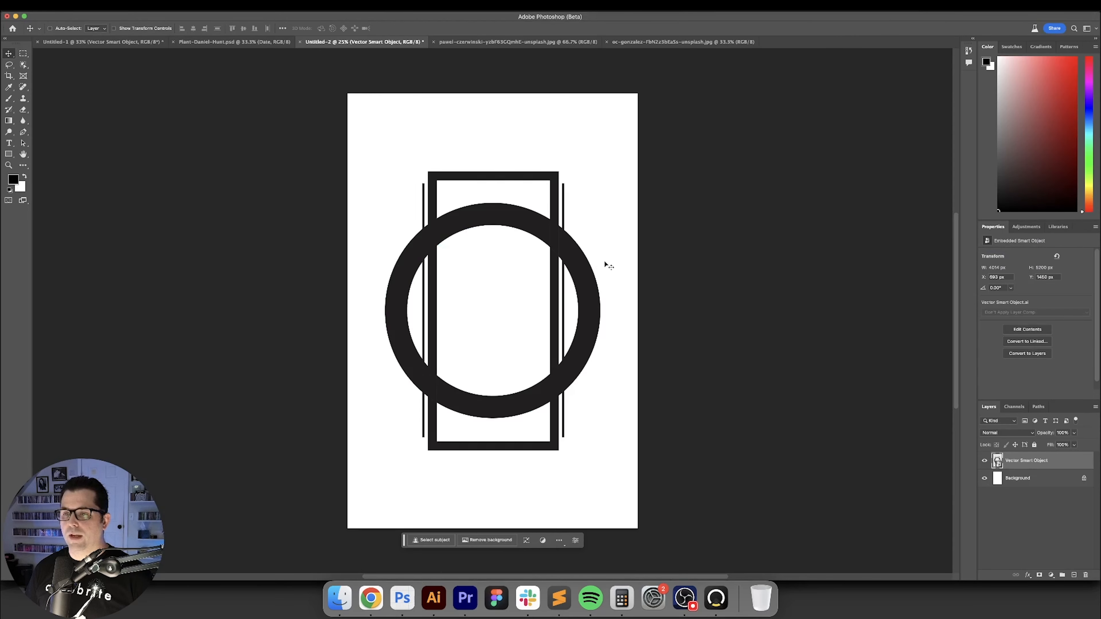
Step: Paste the copied ring into the Photoshop document as another Smart Object, and select the full-artwork layer beneath it
{"action": "key", "text": "super+v"}
{"action": "left_click", "coordinate": [598, 253]}
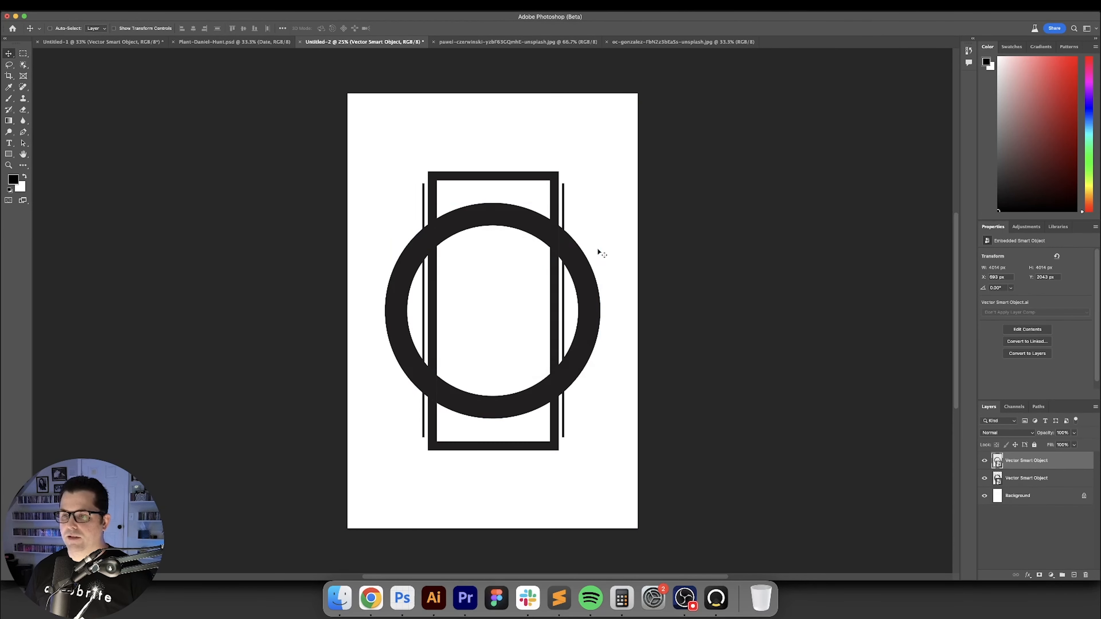
{"action": "left_click_drag", "start_coordinate": [592, 263], "coordinate": [587, 268]}
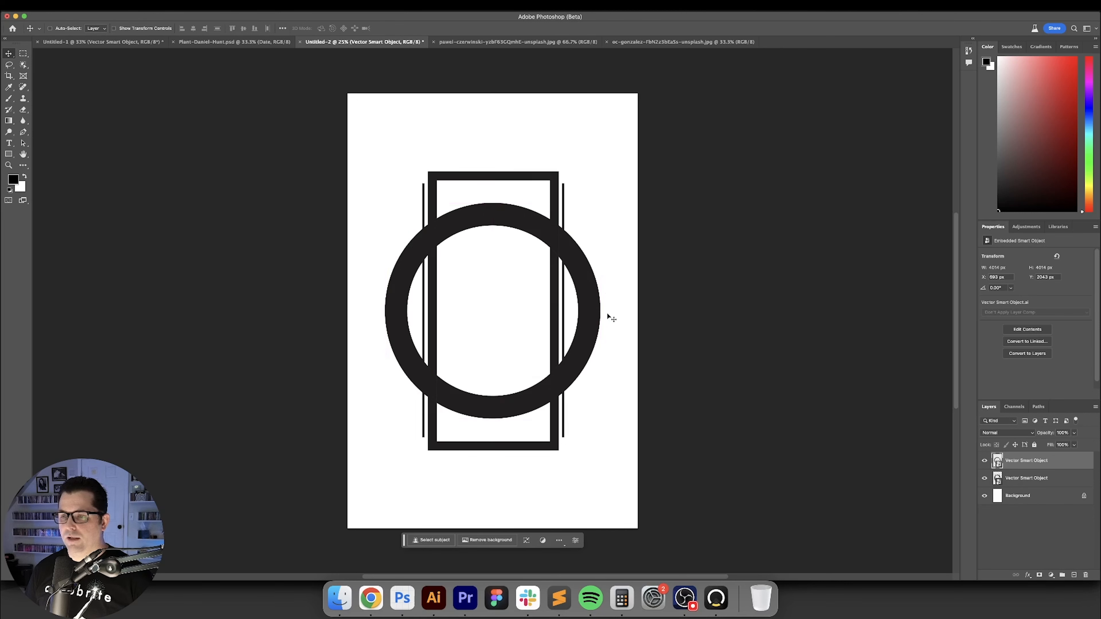
{"action": "left_click", "coordinate": [1065, 479]}
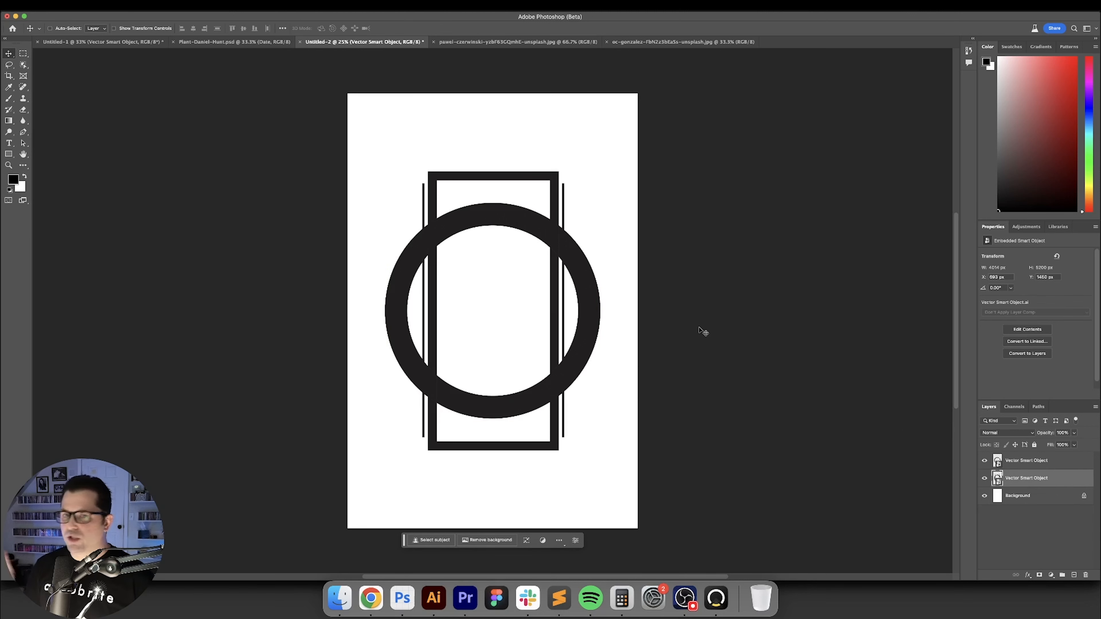
Step: Rename the pasted ring's Smart Object layer as Circle
{"action": "double_click", "coordinate": [1025, 461]}
{"action": "type", "text": "Circle"}
{"action": "key", "text": "Return"}
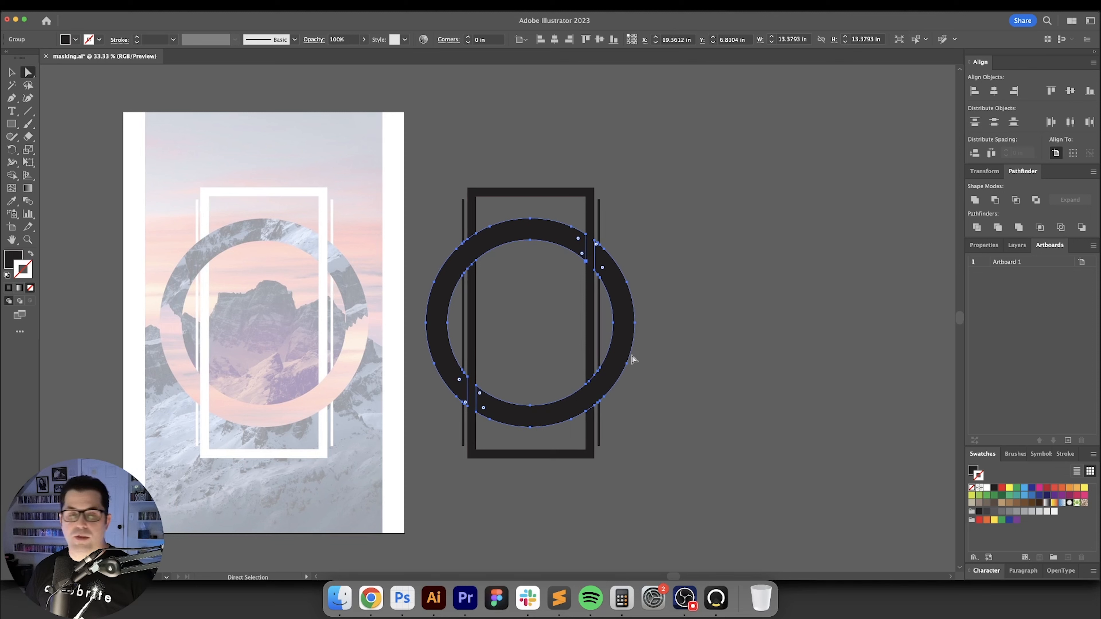
Step: Switch to Illustrator, invert the selection from the ring to the frame and lines, and copy them
{"action": "left_click", "coordinate": [157, 6]}
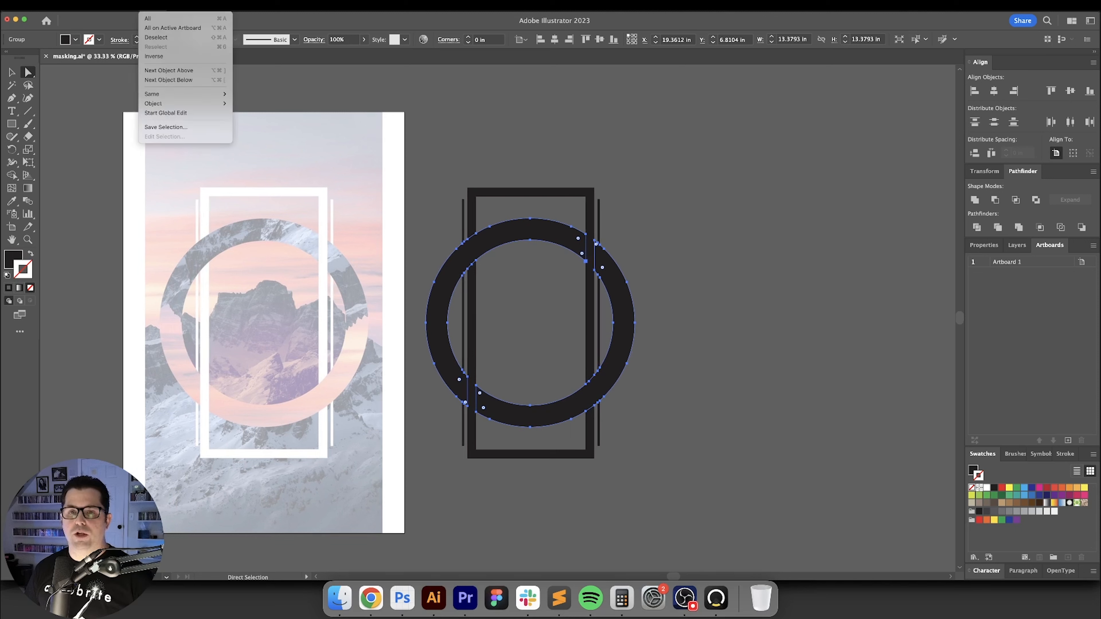
{"action": "left_click", "coordinate": [163, 56]}
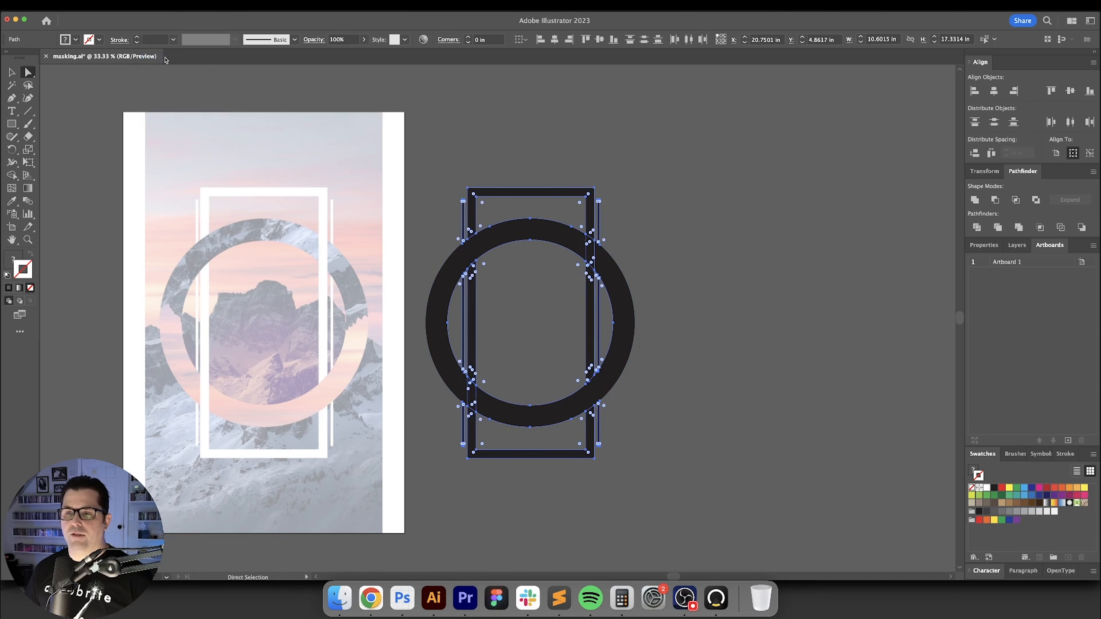
{"action": "key", "text": "v"}
{"action": "key", "text": "a"}
Step: Switch to Photoshop and paste the copied frame and lines into the document as a Smart Object
{"action": "left_click", "coordinate": [402, 598]}
{"action": "key", "text": "super+v"}
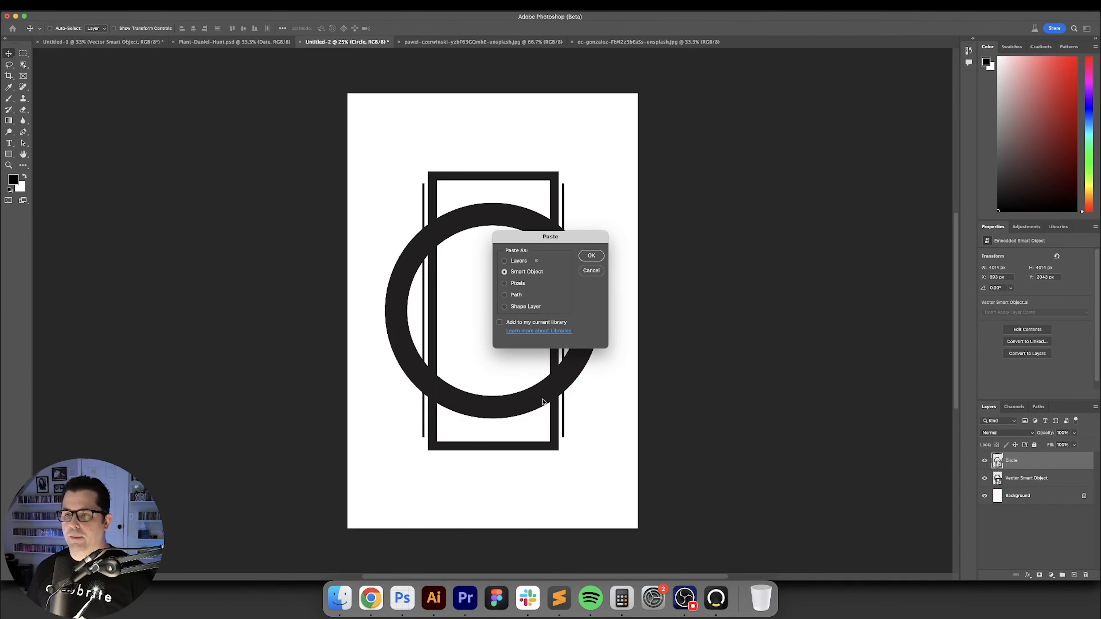
{"action": "key", "text": "Return"}
{"action": "key", "text": "Return"}
Step: Rename the frame-and-lines layer as Lines, and delete the full-artwork Smart Object layer beneath Circle
{"action": "double_click", "coordinate": [1011, 460]}
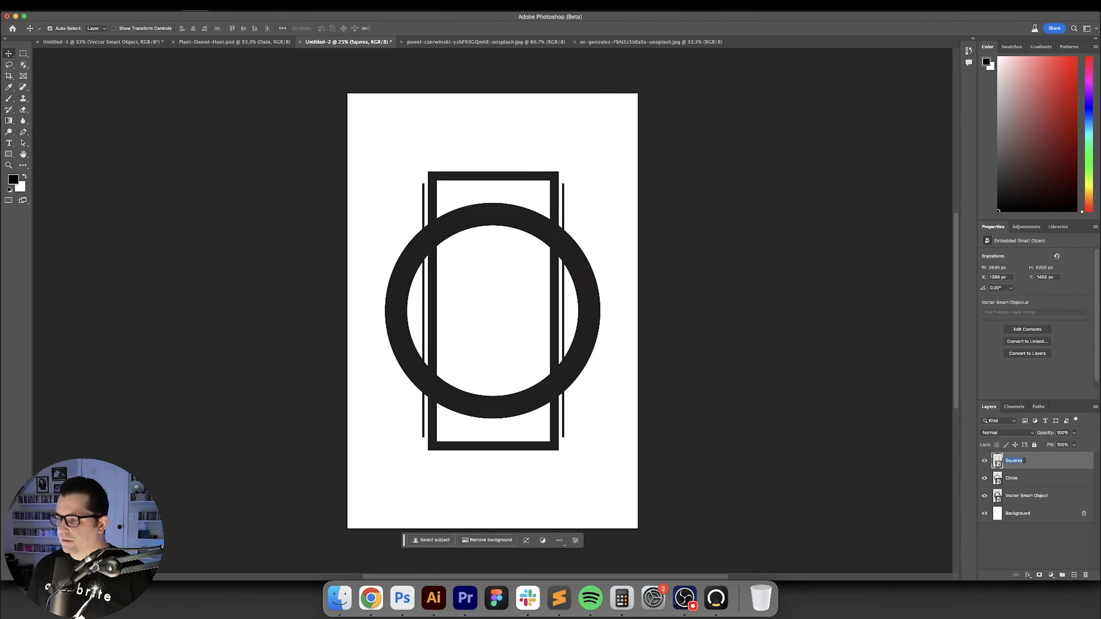
{"action": "type", "text": "Li"}
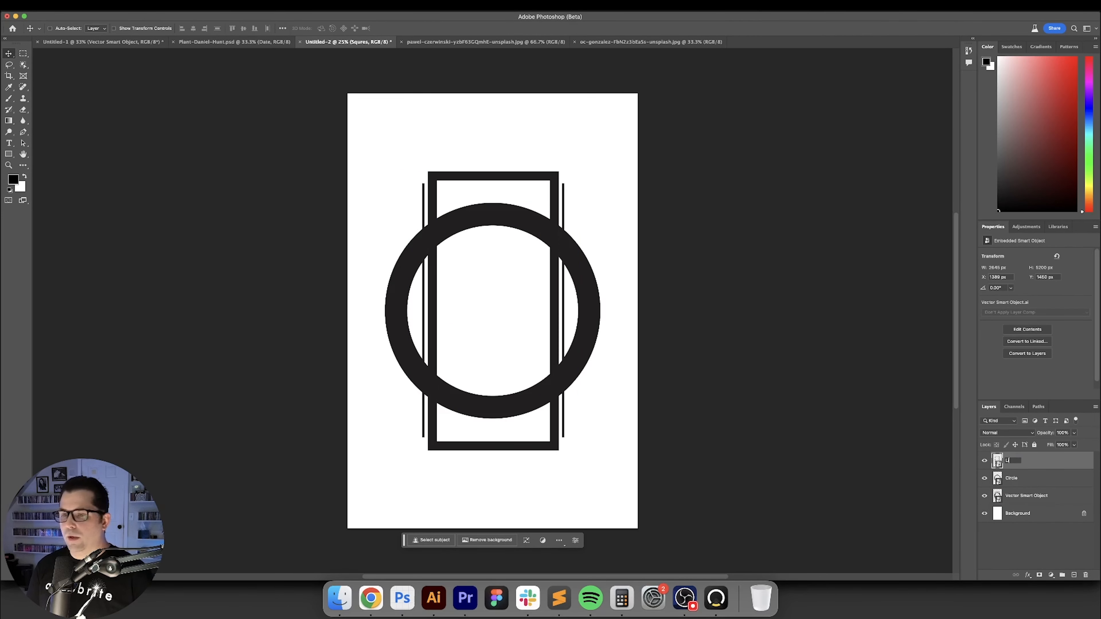
{"action": "type", "text": "nes"}
{"action": "key", "text": "Return"}
{"action": "left_click", "coordinate": [1073, 500]}
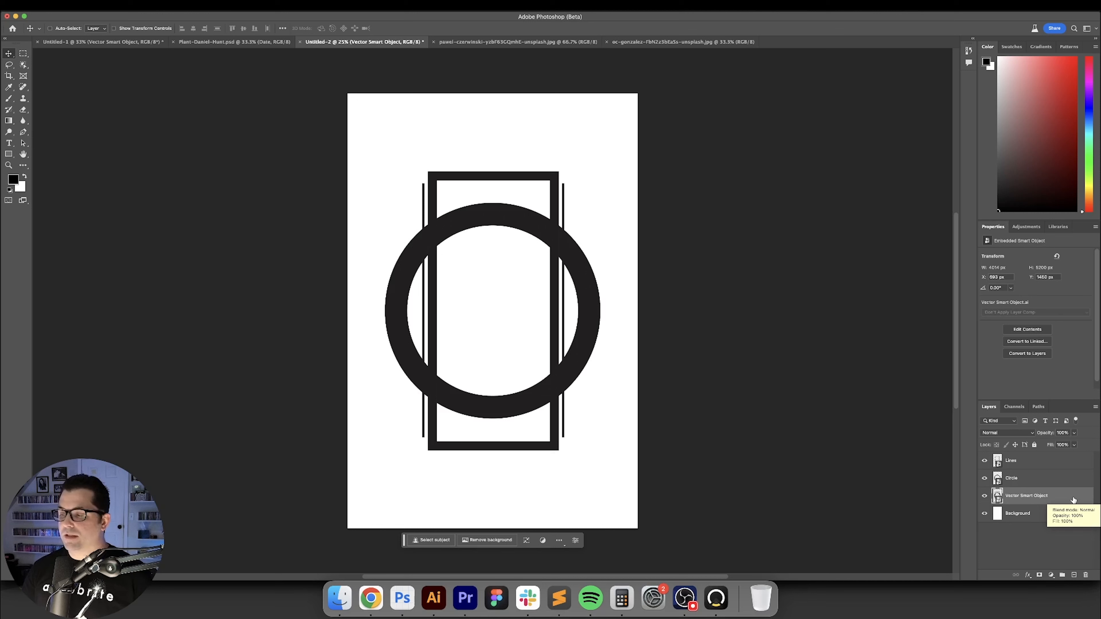
{"action": "key", "text": "Delete"}
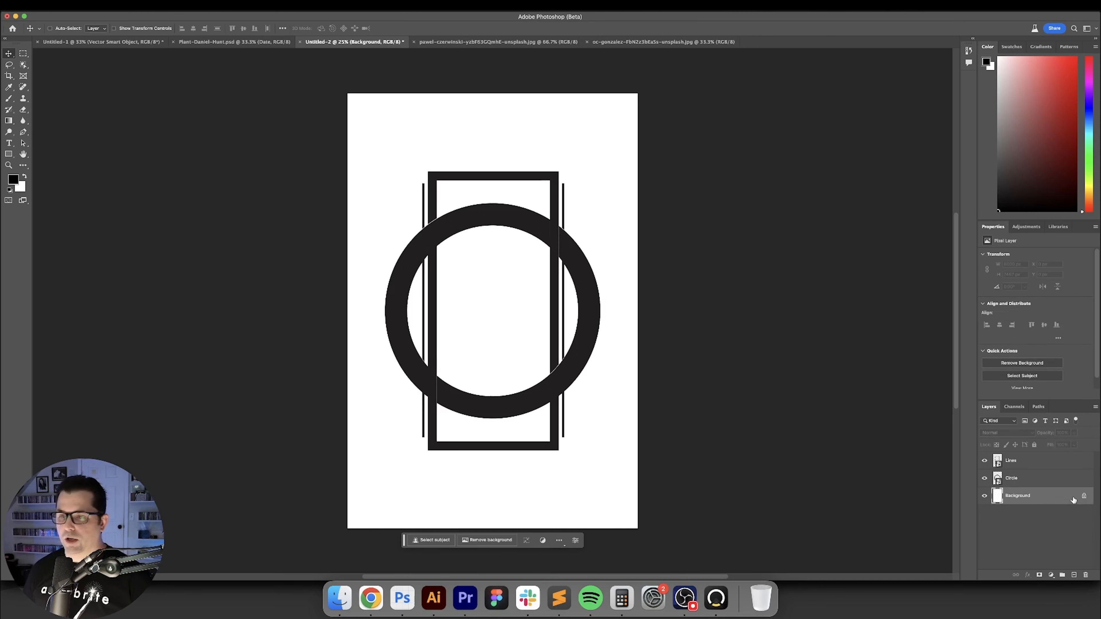
Step: Check the ring and the frame artwork separately by hiding and showing the Circle and Lines layers
{"action": "left_click", "coordinate": [1044, 479]}
{"action": "left_click", "coordinate": [984, 479]}
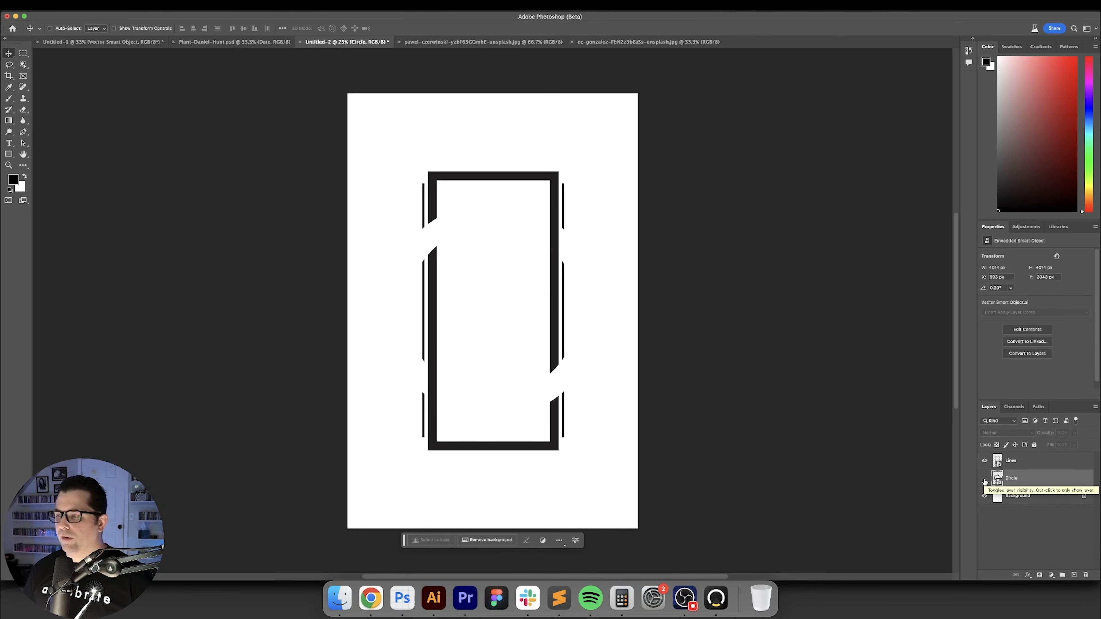
{"action": "left_click", "coordinate": [984, 479]}
{"action": "left_click", "coordinate": [984, 479]}
{"action": "left_click", "coordinate": [985, 478]}
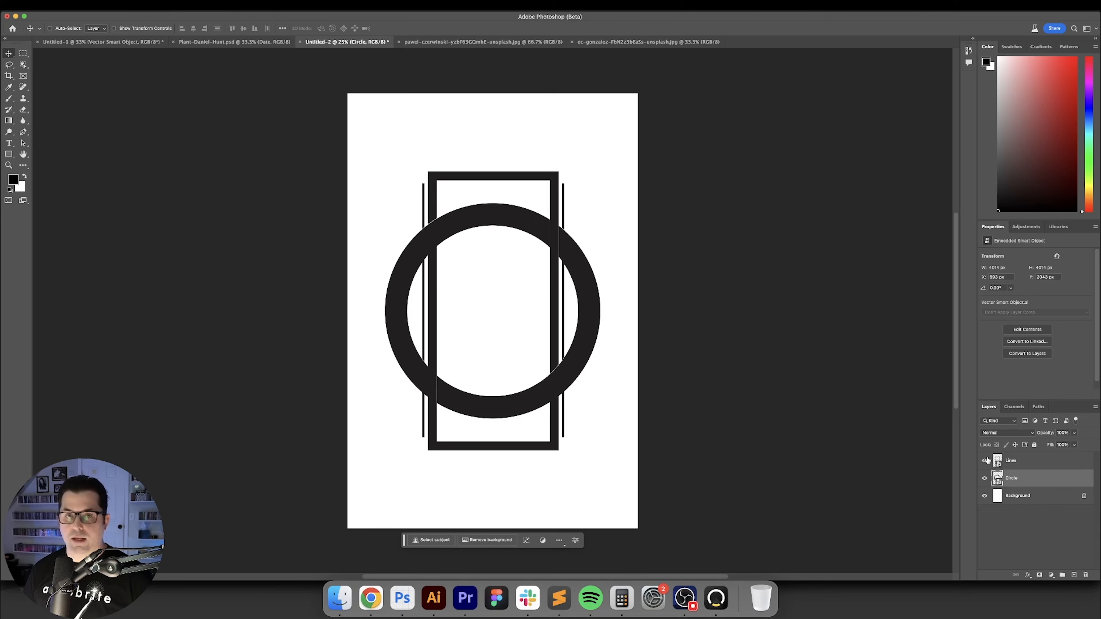
{"action": "left_click", "coordinate": [986, 460]}
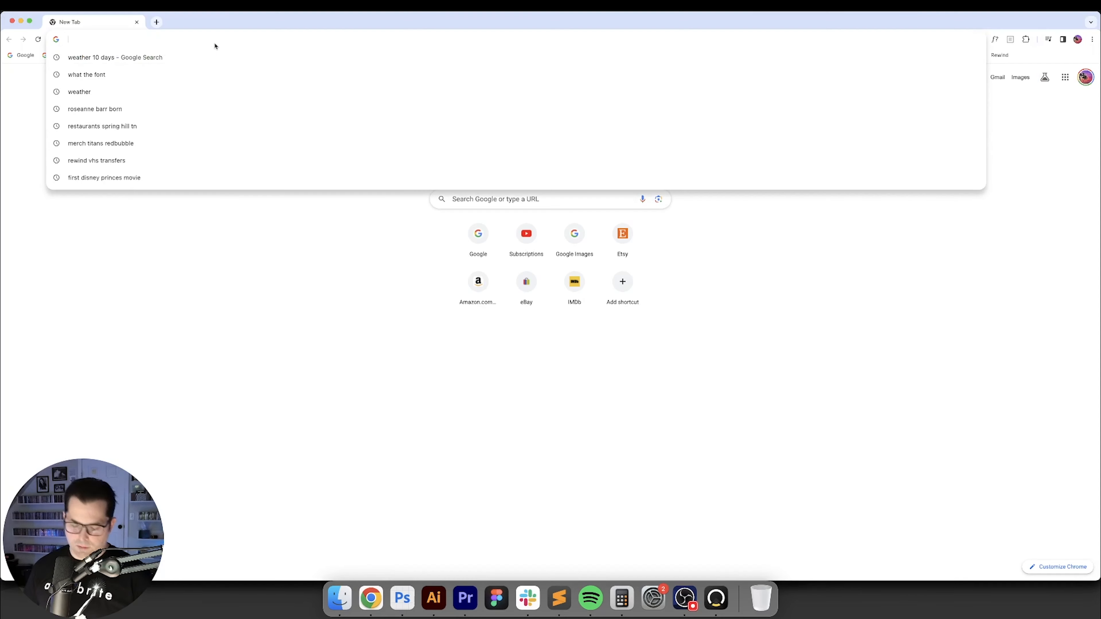
Step: Open unsplash.com in Chrome, find scenery photos in portrait orientation, and download the aerial river valley photo
{"action": "type", "text": "unsplash.com"}
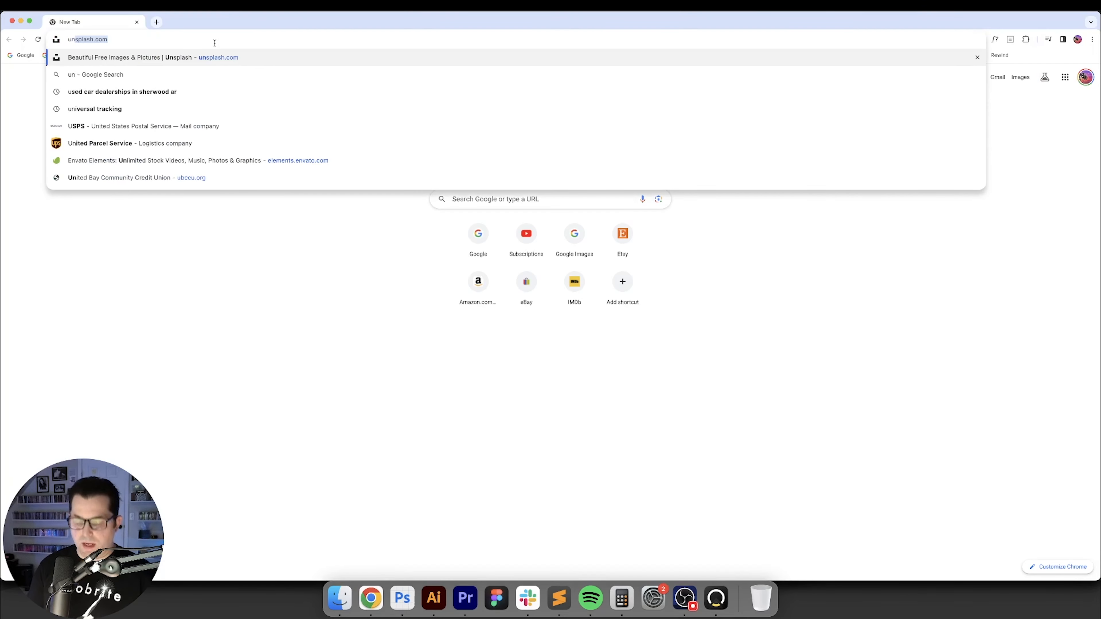
{"action": "key", "text": "Return"}
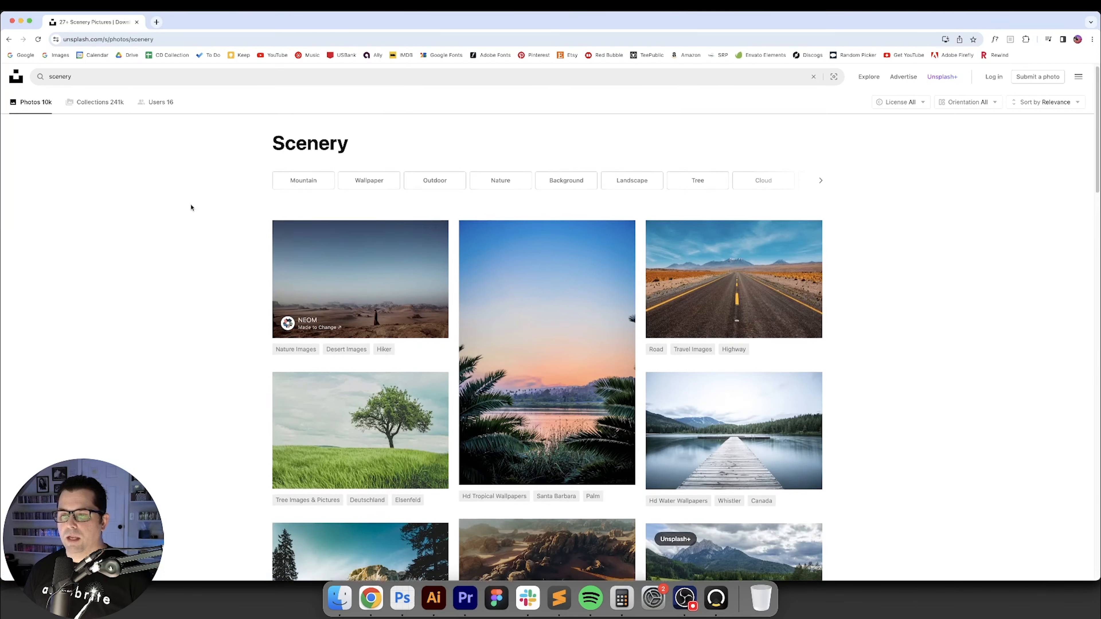
{"action": "scroll", "coordinate": [190, 206], "scroll_direction": "down", "scroll_amount": 2}
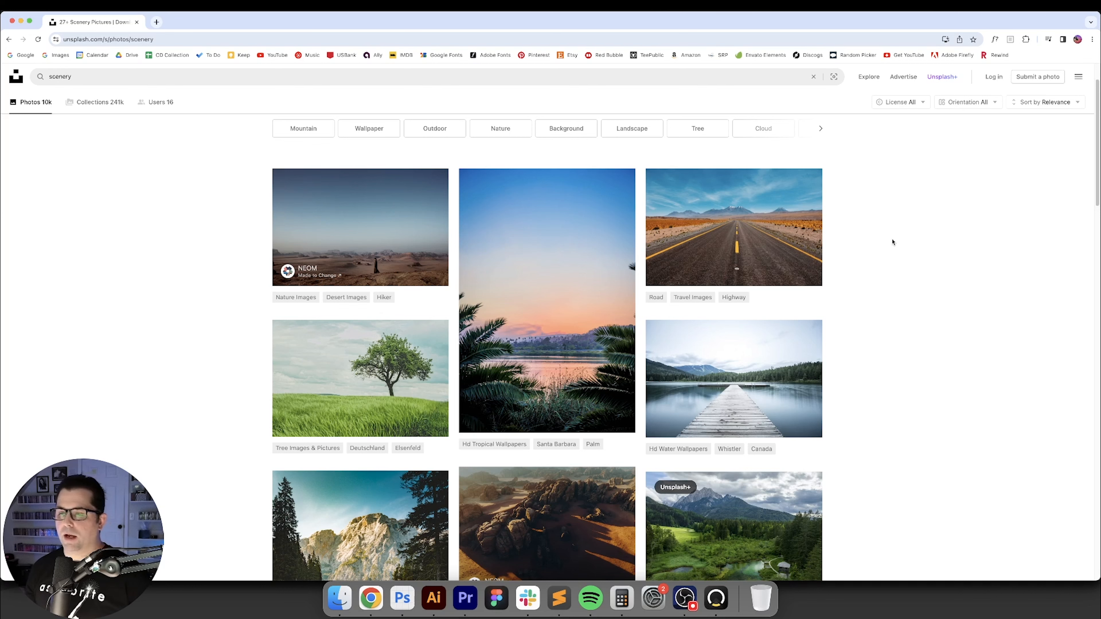
{"action": "scroll", "coordinate": [892, 242], "scroll_direction": "down", "scroll_amount": 5}
{"action": "scroll", "coordinate": [201, 282], "scroll_direction": "down", "scroll_amount": 5}
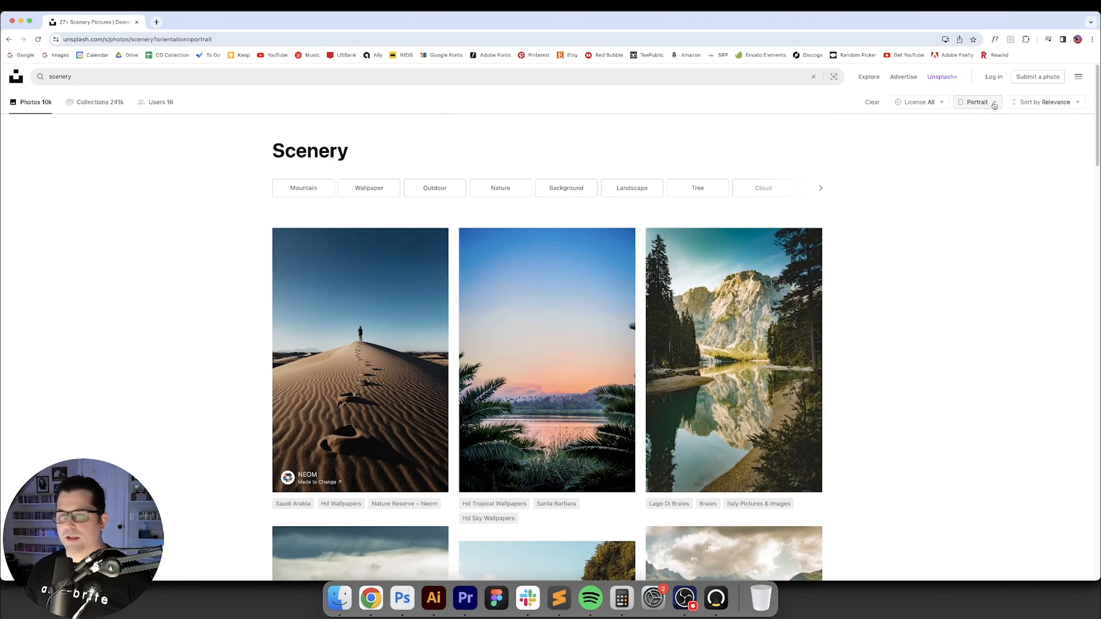
{"action": "left_click_drag", "start_coordinate": [1097, 137], "coordinate": [1096, 283]}
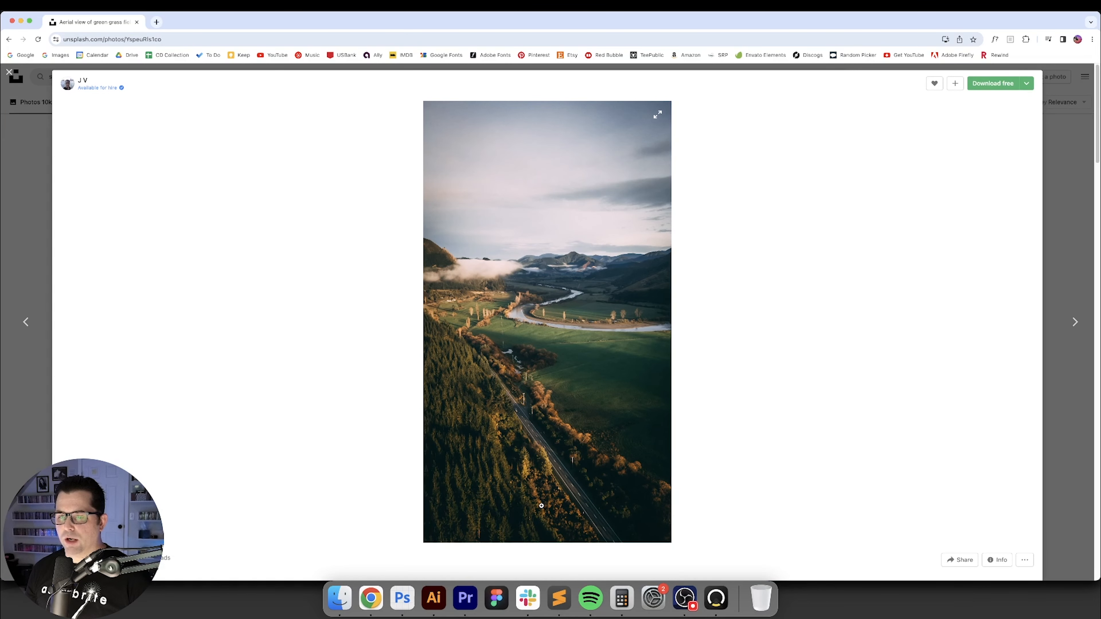
{"action": "left_click", "coordinate": [1026, 82]}
{"action": "left_click", "coordinate": [992, 145]}
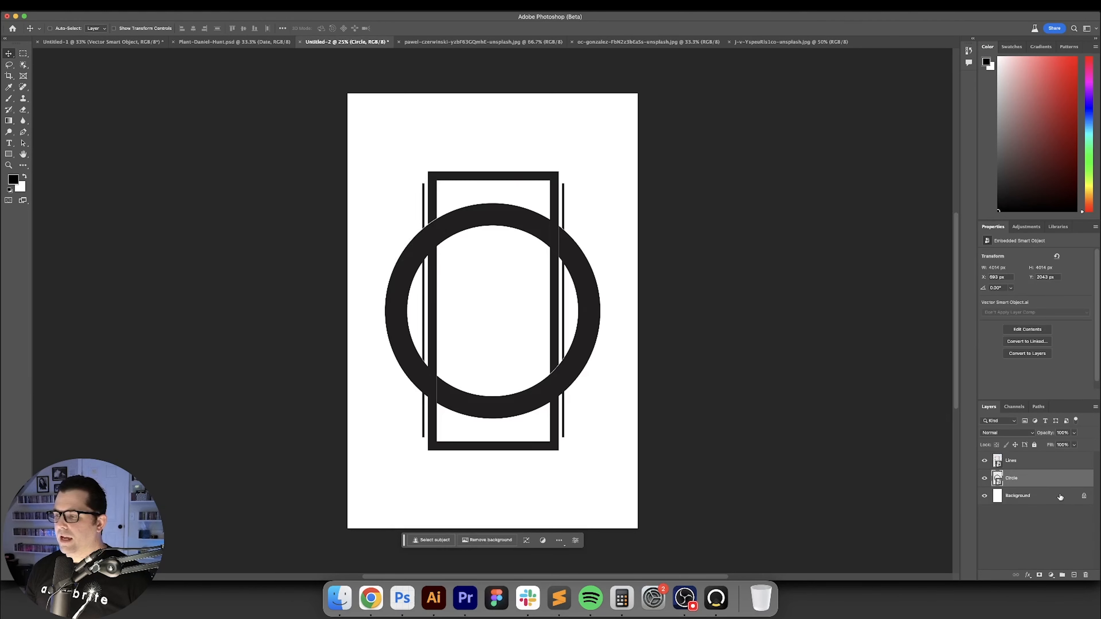
Step: Paste the valley photo directly above the Background layer in Photoshop and scale it to fill the canvas
{"action": "left_click", "coordinate": [1060, 496]}
{"action": "key", "text": "cmd+v"}
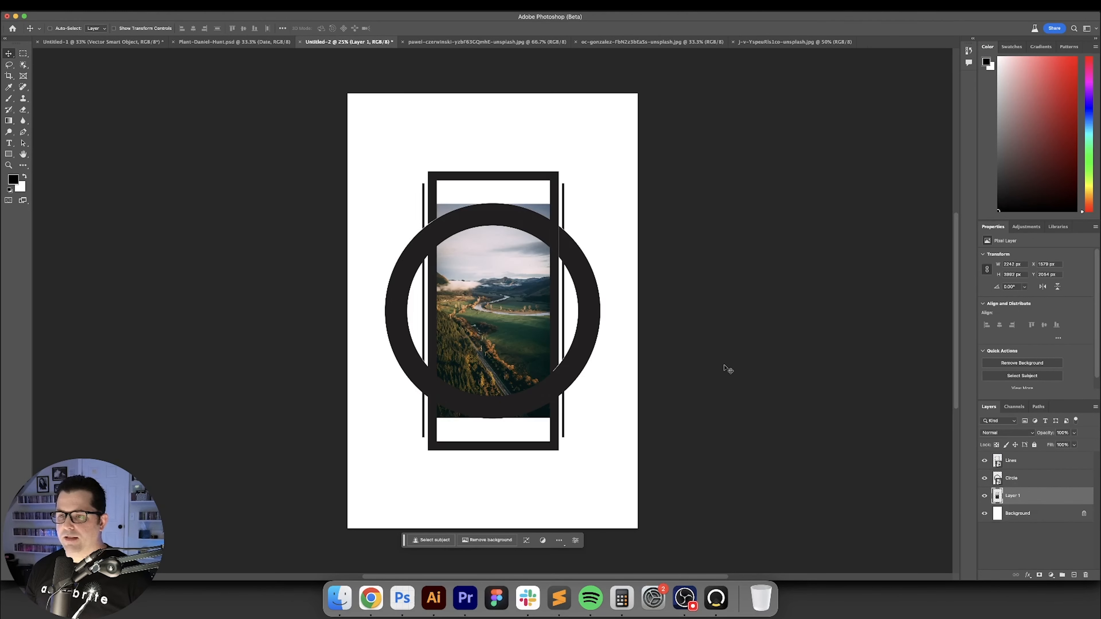
{"action": "key", "text": "cmd+t"}
{"action": "left_click_drag", "start_coordinate": [552, 311], "coordinate": [640, 311]}
{"action": "key", "text": "Return"}
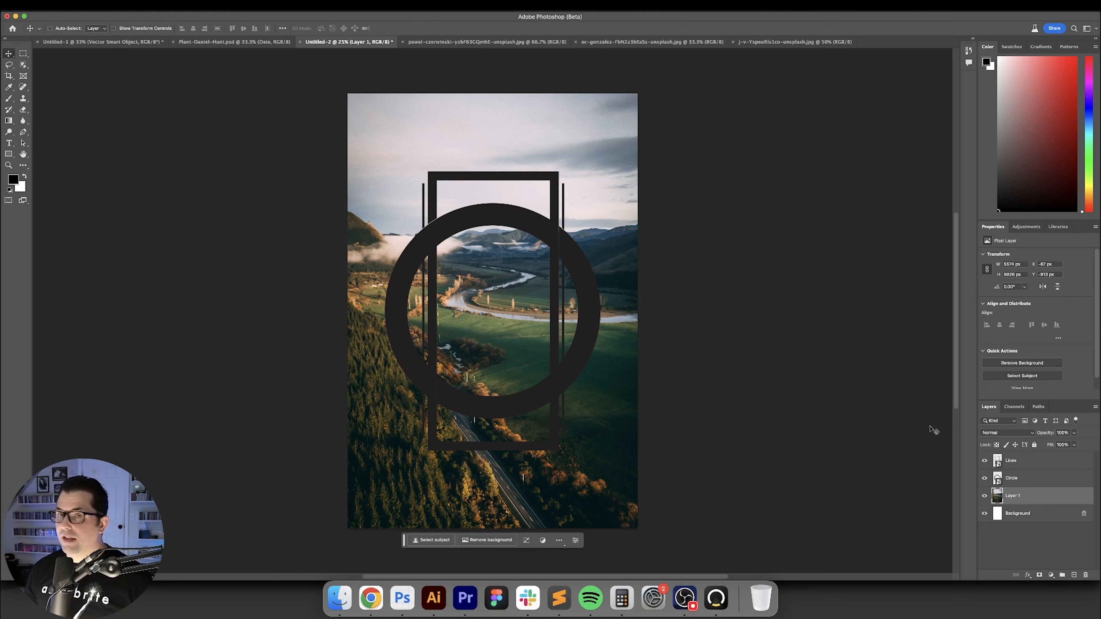
Step: Duplicate the photo layer, place the copy directly above Circle, and clip it to the Circle layer
{"action": "key", "text": "super+j"}
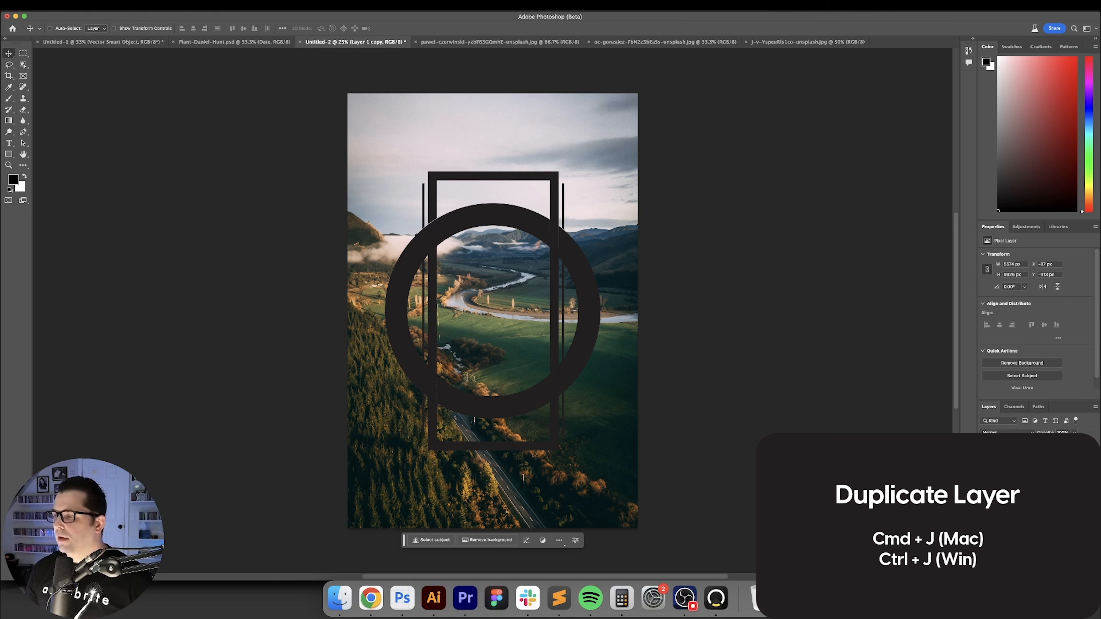
{"action": "left_click_drag", "start_coordinate": [1031, 495], "coordinate": [1039, 477]}
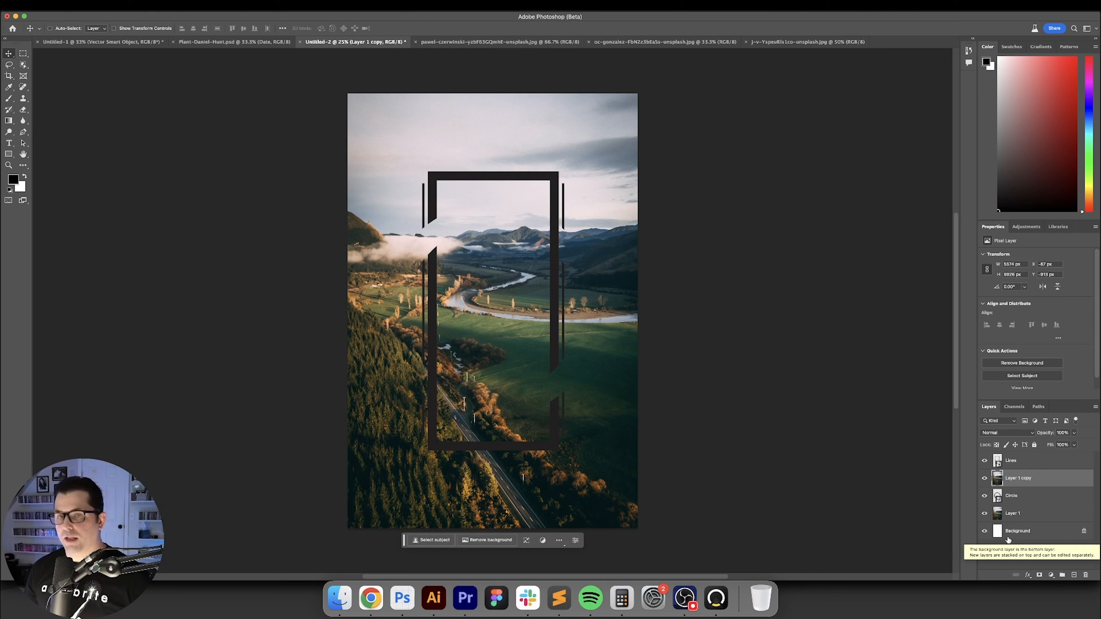
{"action": "left_click", "coordinate": [1039, 495], "text": "shift"}
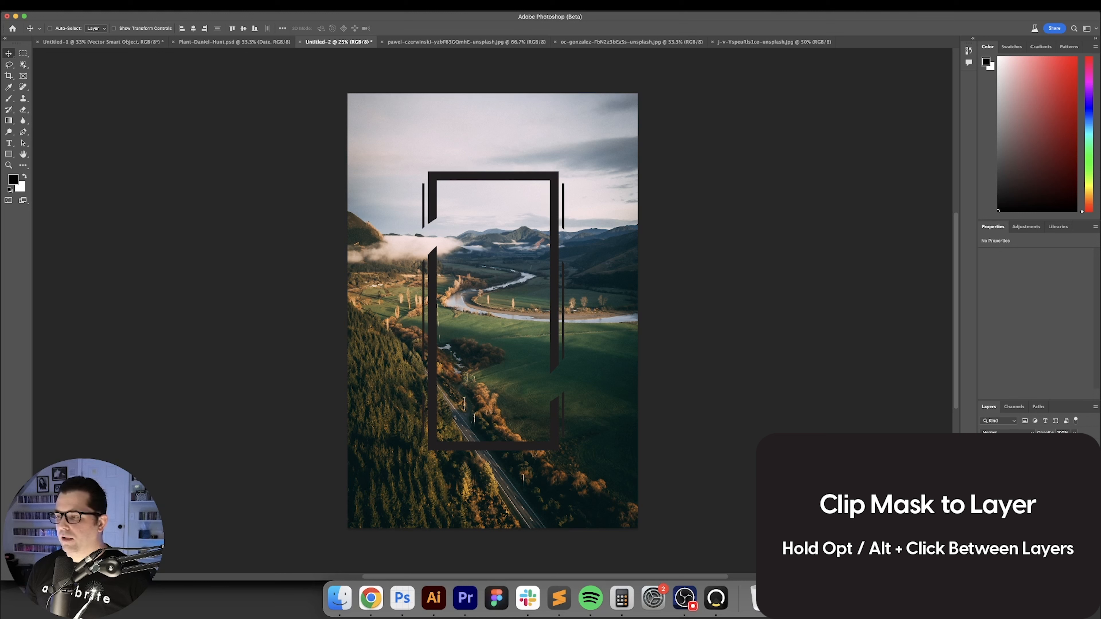
{"action": "left_click", "coordinate": [1040, 478]}
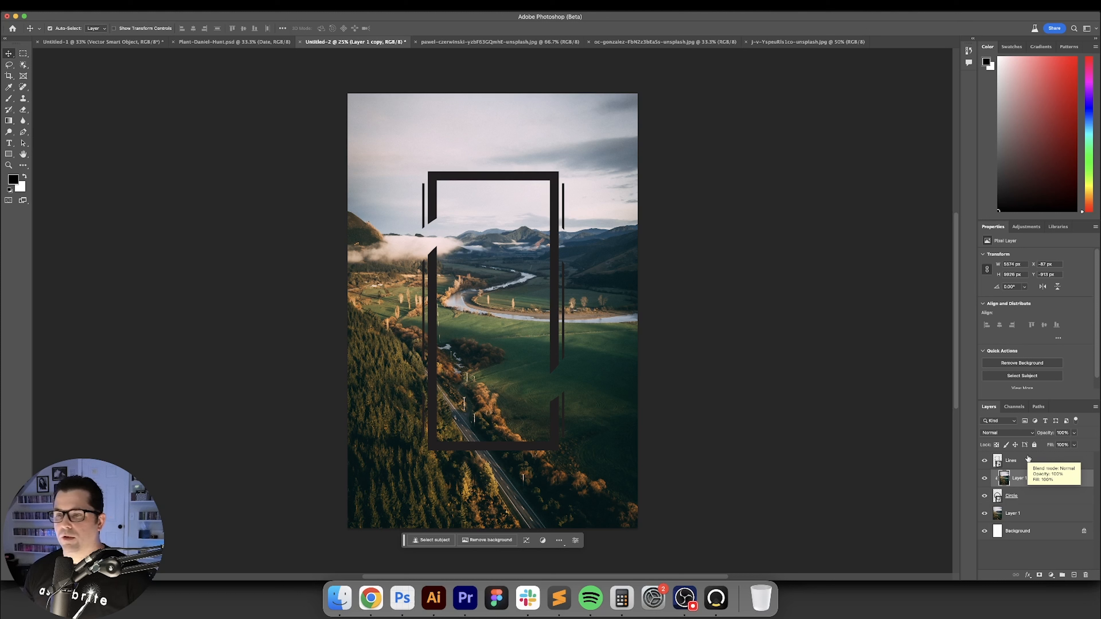
Step: Flip the clipped photo copy vertically inside the ring
{"action": "key", "text": "super+t"}
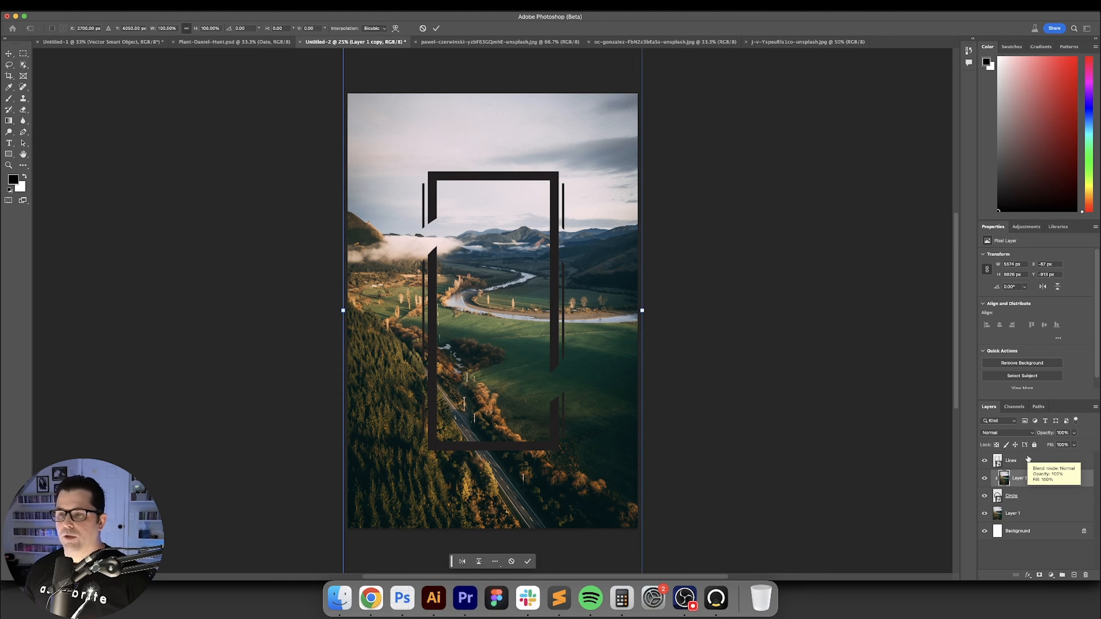
{"action": "right_click", "coordinate": [604, 298]}
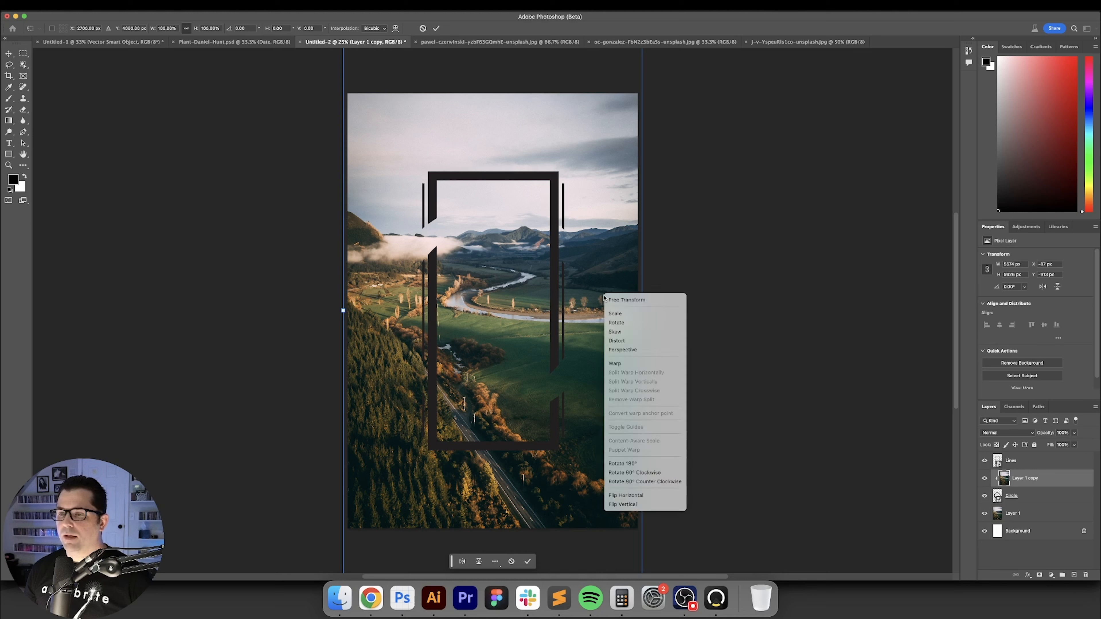
{"action": "left_click", "coordinate": [641, 504]}
{"action": "key", "text": "Return"}
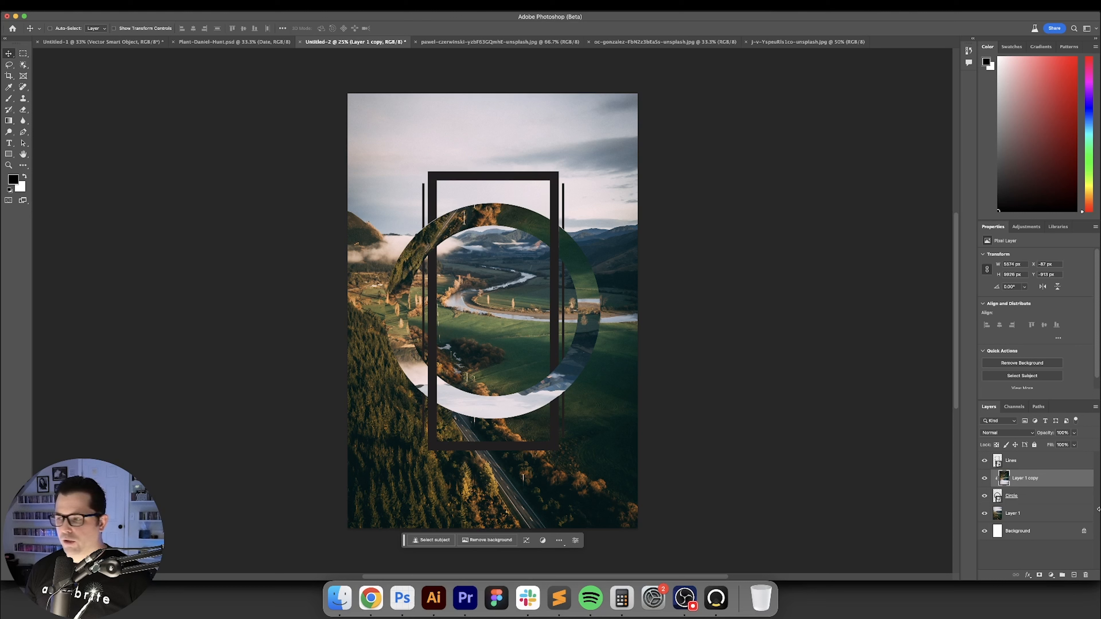
Step: Add a Color Overlay effect to the Lines layer and open its overlay colour for editing
{"action": "double_click", "coordinate": [1049, 460]}
{"action": "key", "text": "Escape"}
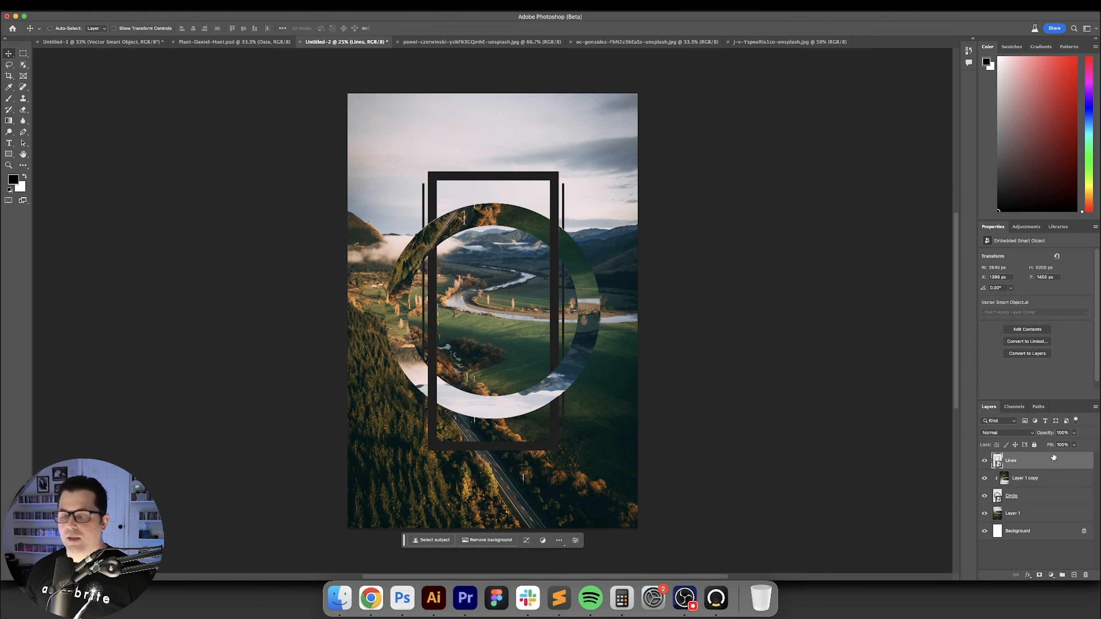
{"action": "double_click", "coordinate": [1046, 463]}
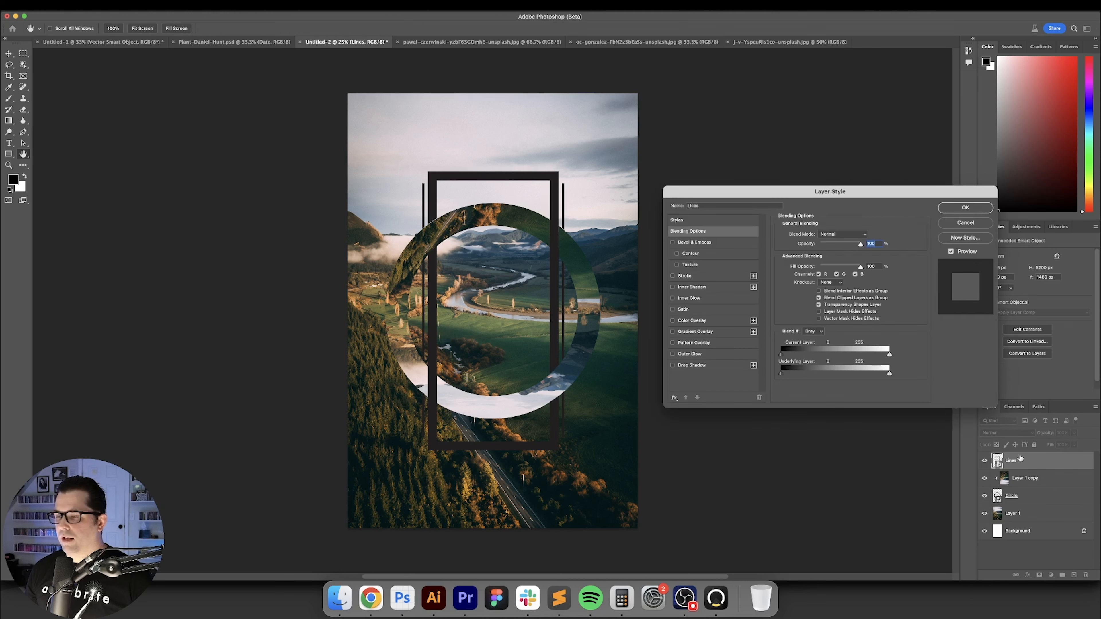
{"action": "left_click", "coordinate": [693, 321]}
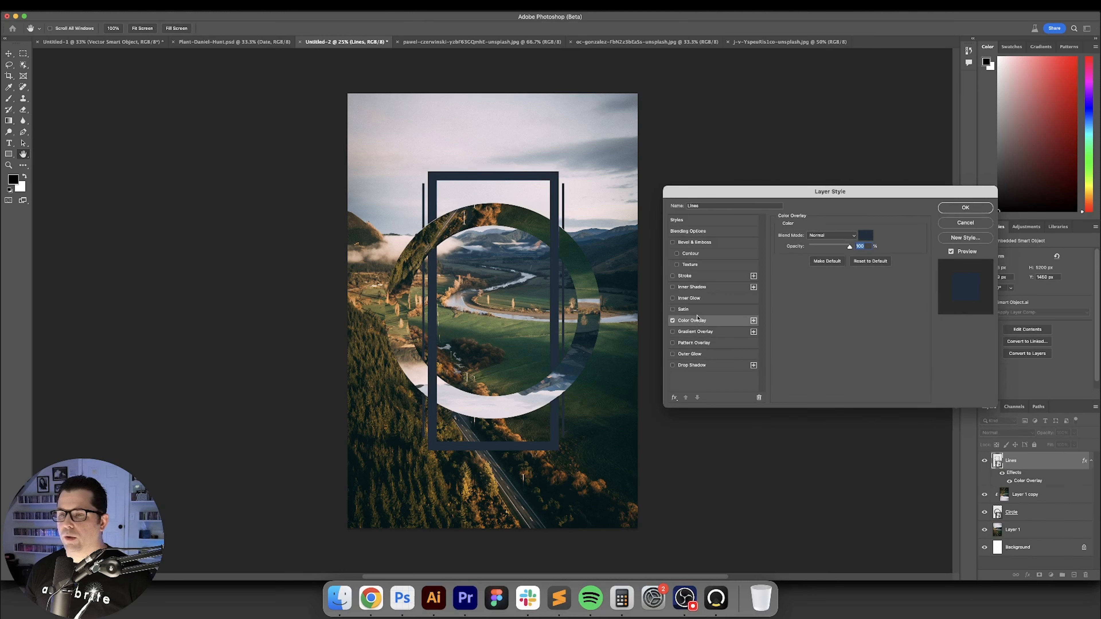
{"action": "left_click", "coordinate": [864, 239]}
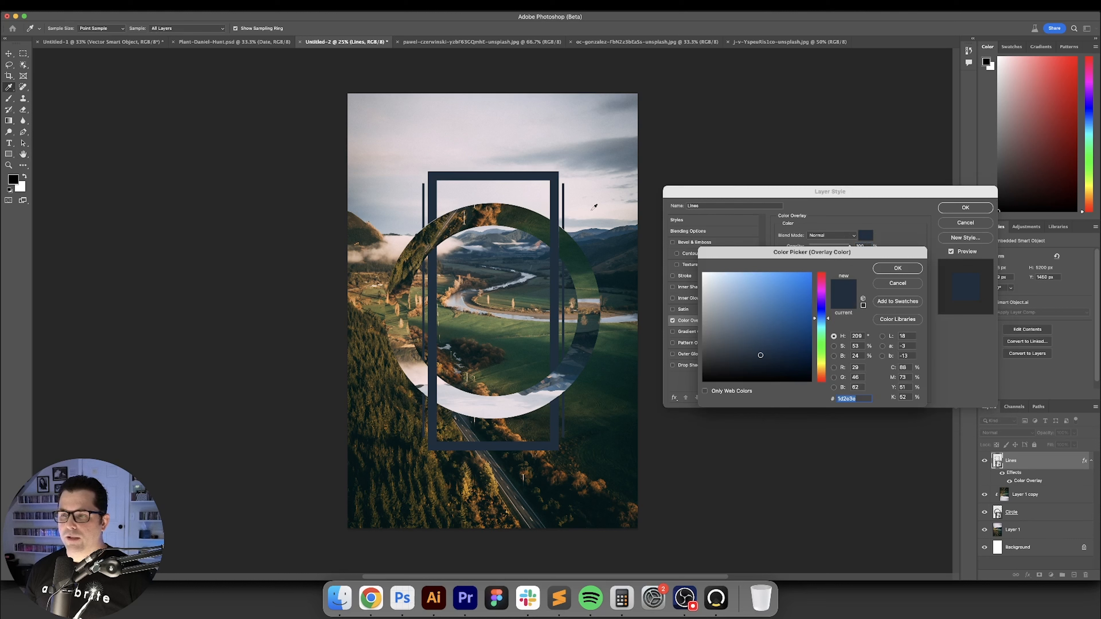
Step: Try dark blue, light grey, white, brown and dark teal as the overlay colour for the frame and lines
{"action": "left_click", "coordinate": [615, 236]}
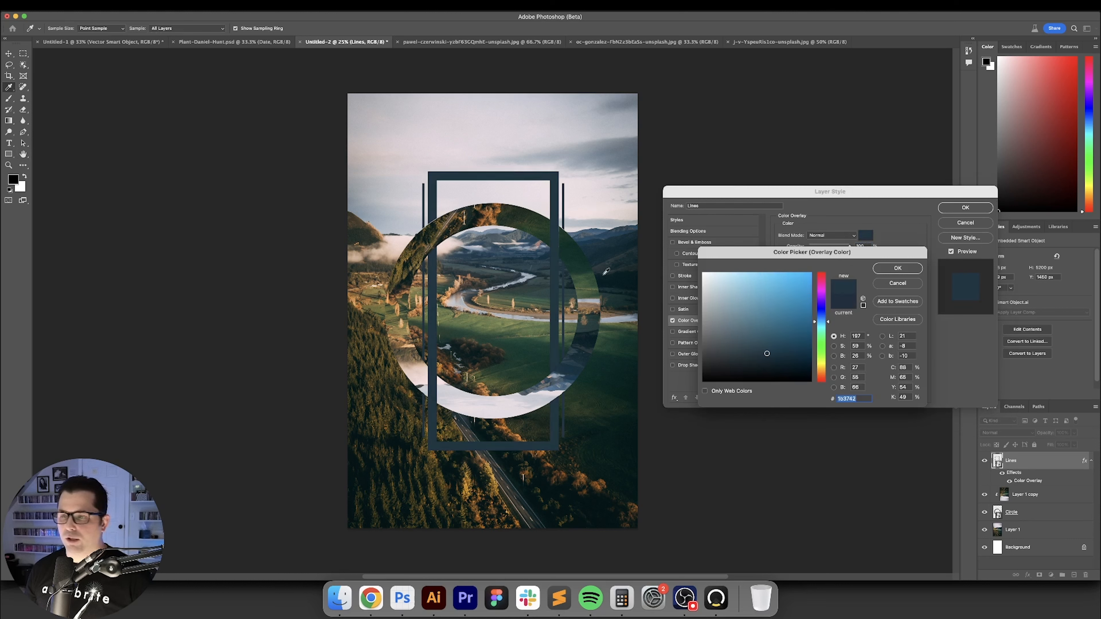
{"action": "left_click", "coordinate": [381, 104]}
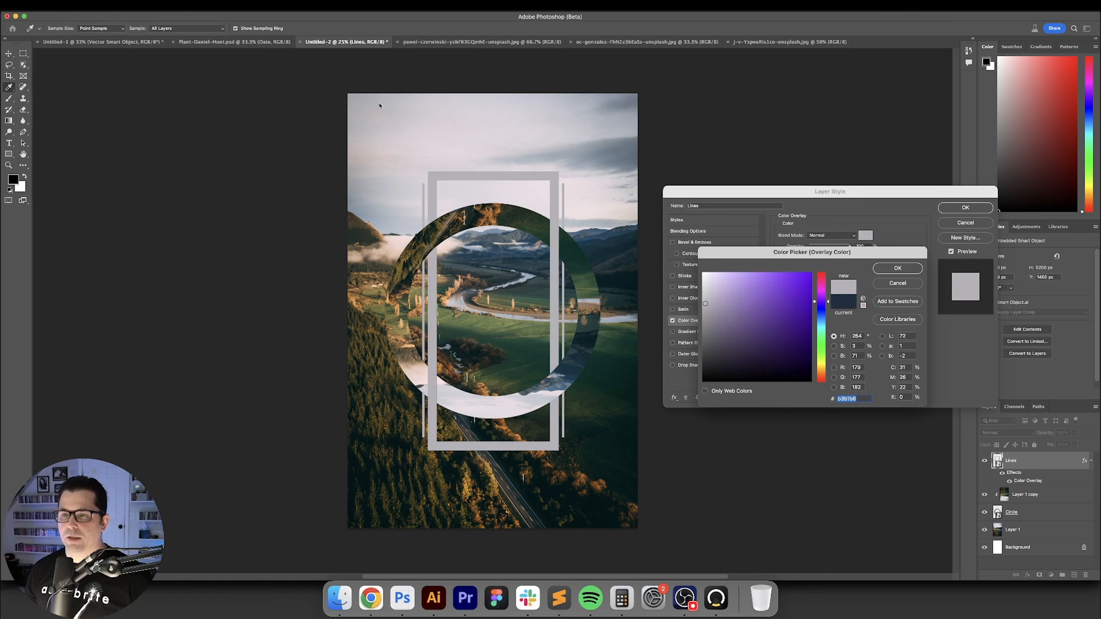
{"action": "left_click_drag", "start_coordinate": [802, 319], "coordinate": [703, 273]}
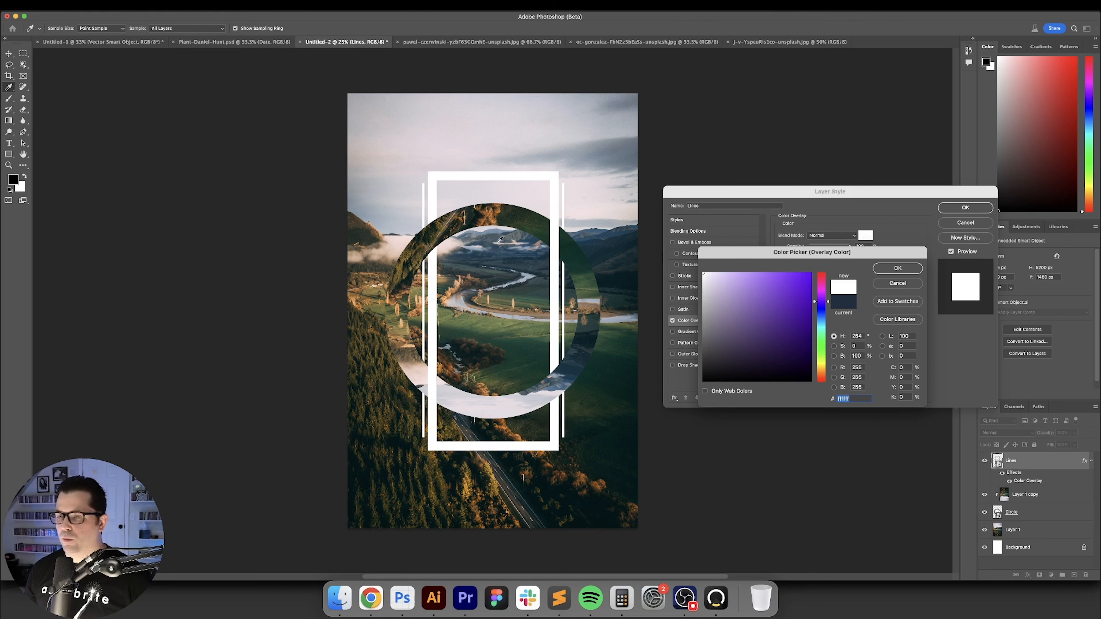
{"action": "left_click", "coordinate": [542, 310]}
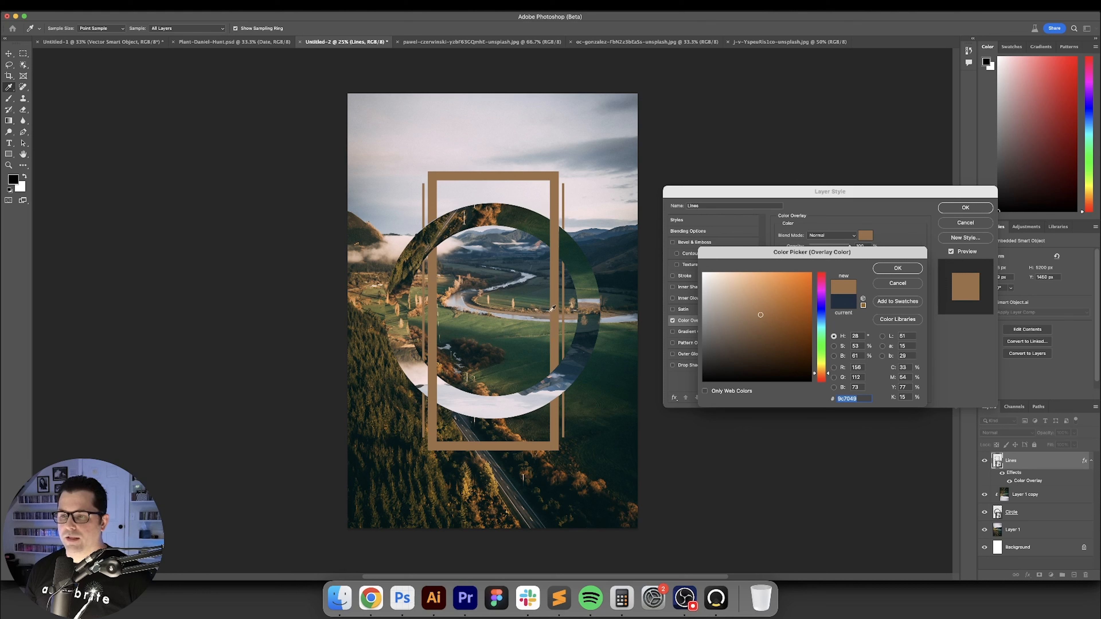
{"action": "left_click", "coordinate": [593, 300]}
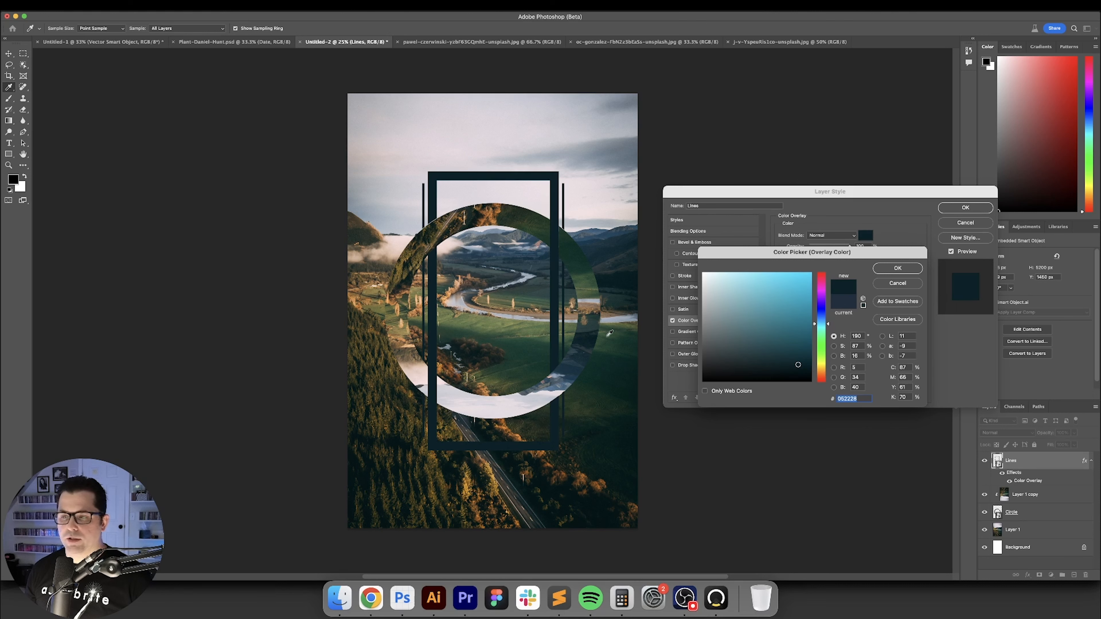
{"action": "left_click", "coordinate": [618, 243]}
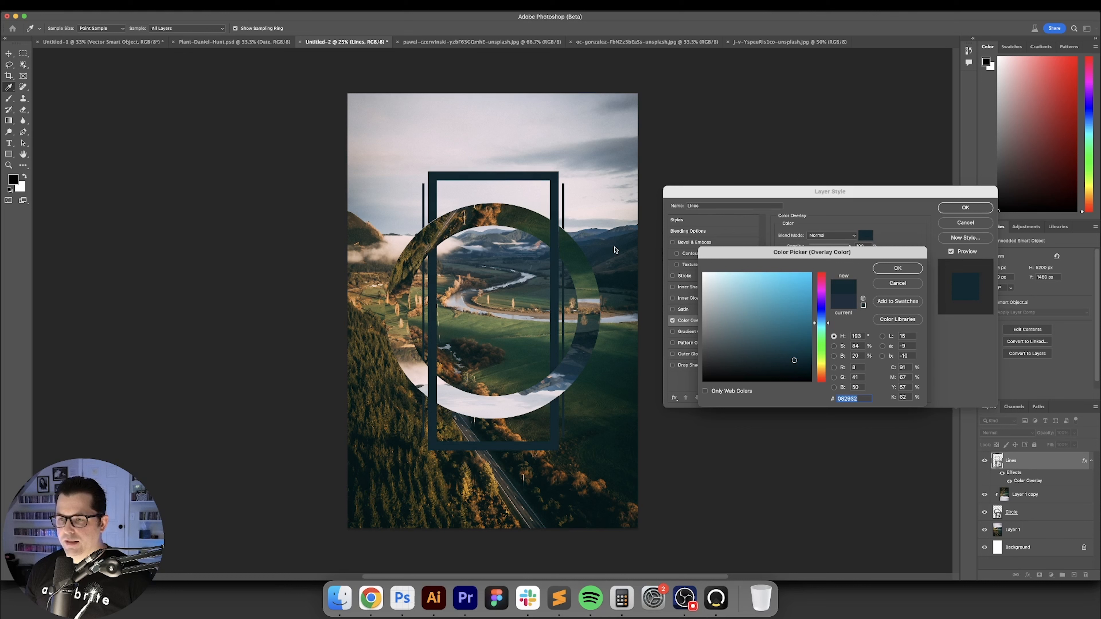
Step: Set the overlay colour to a muted blue sampled from the image and apply the layer style to Lines
{"action": "left_click", "coordinate": [585, 274]}
{"action": "key", "text": "Escape"}
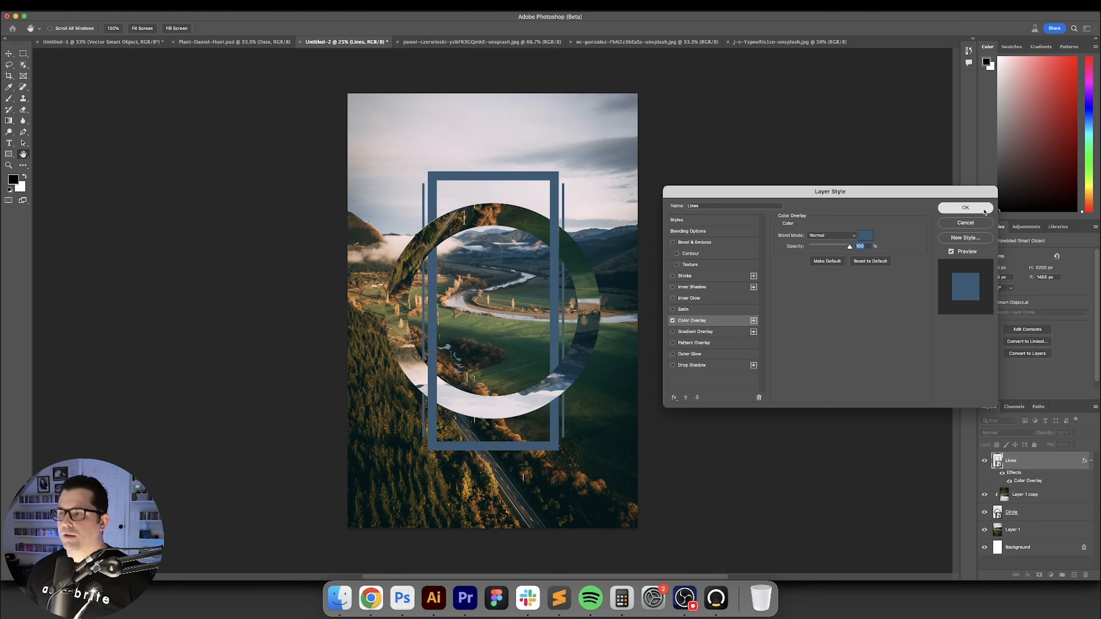
{"action": "left_click", "coordinate": [965, 207]}
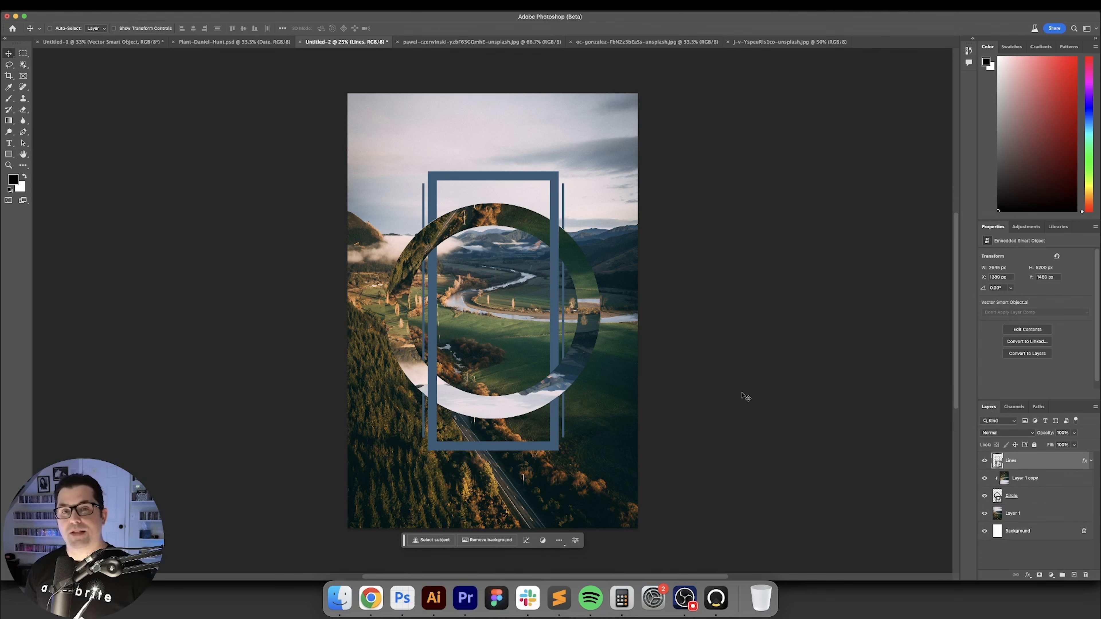